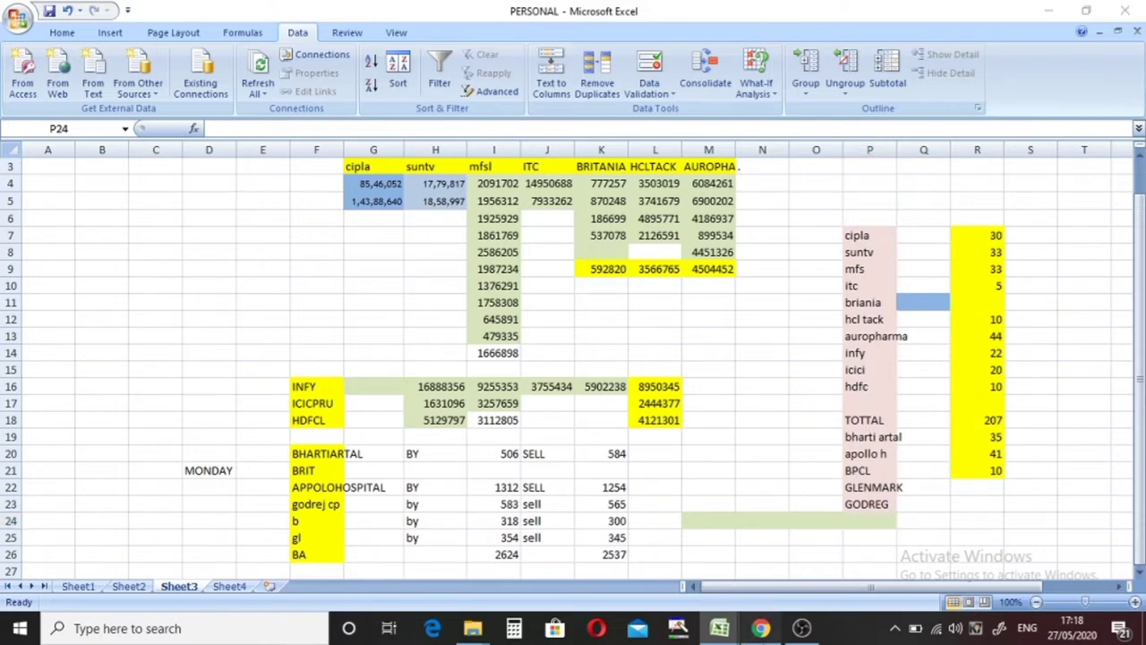
# Switch to the NSE website in Chrome and open the All Reports page at the Equities daily reports
pyautogui.click(760, 628)
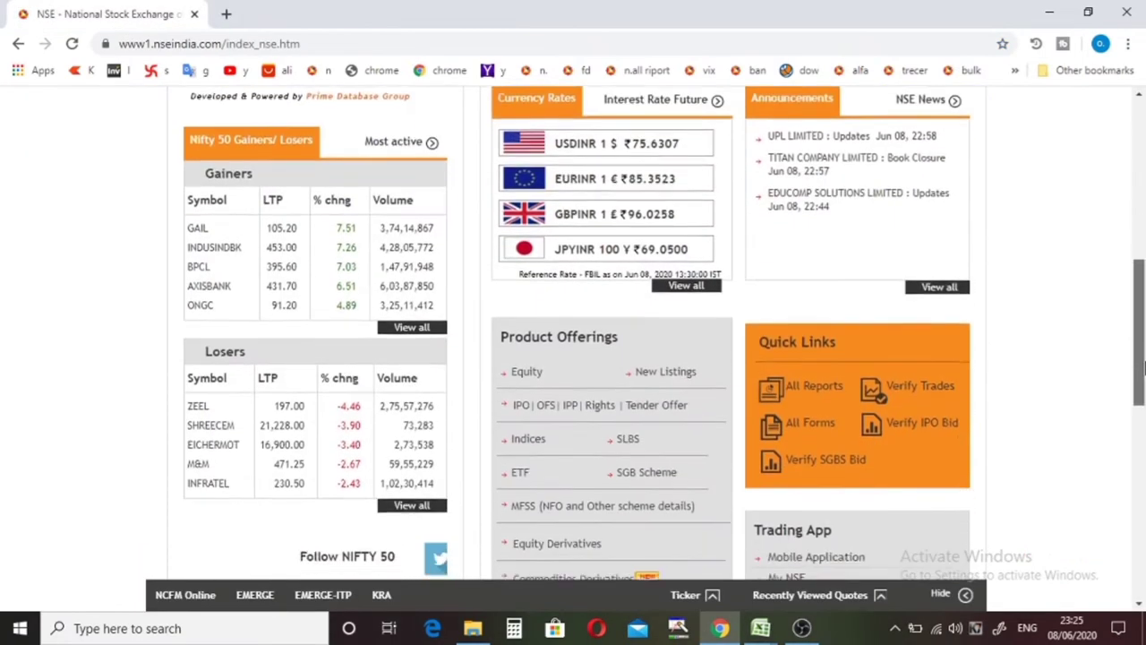
pyautogui.scroll(1, 753, 453)
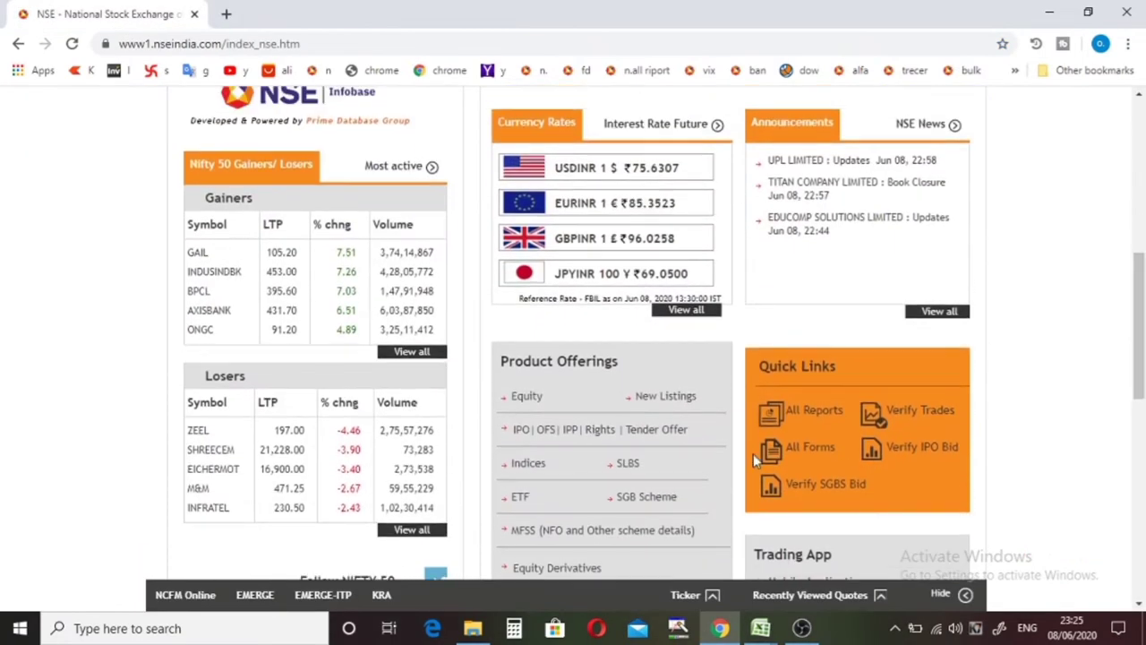
pyautogui.click(808, 405)
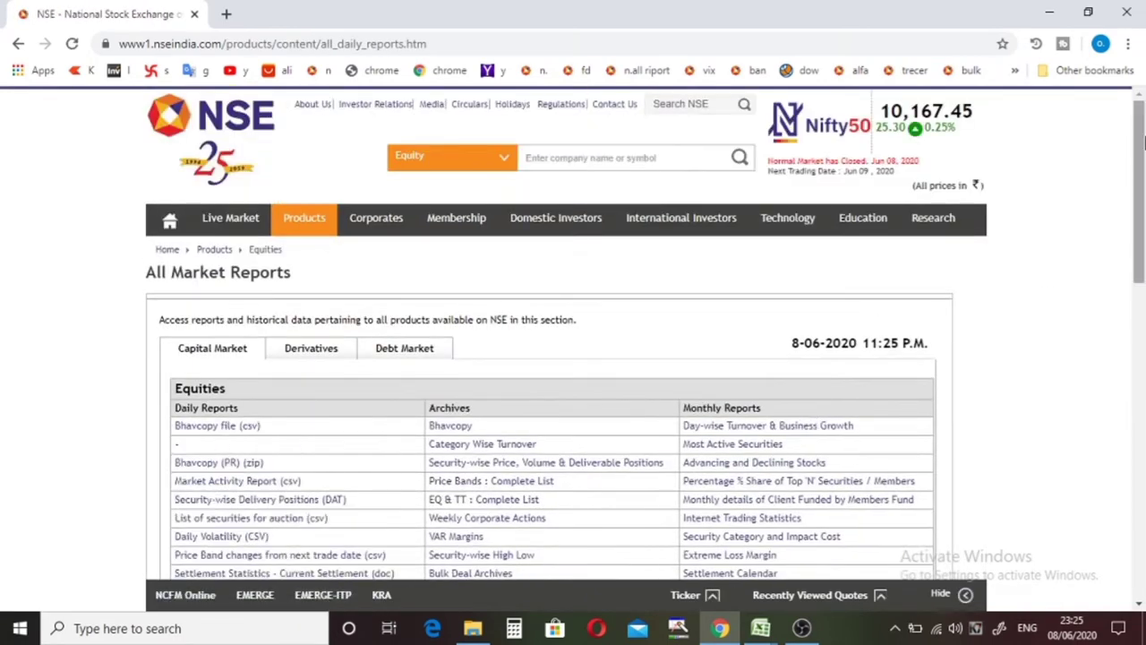
pyautogui.moveTo(1139, 154); pyautogui.dragTo(1139, 226)
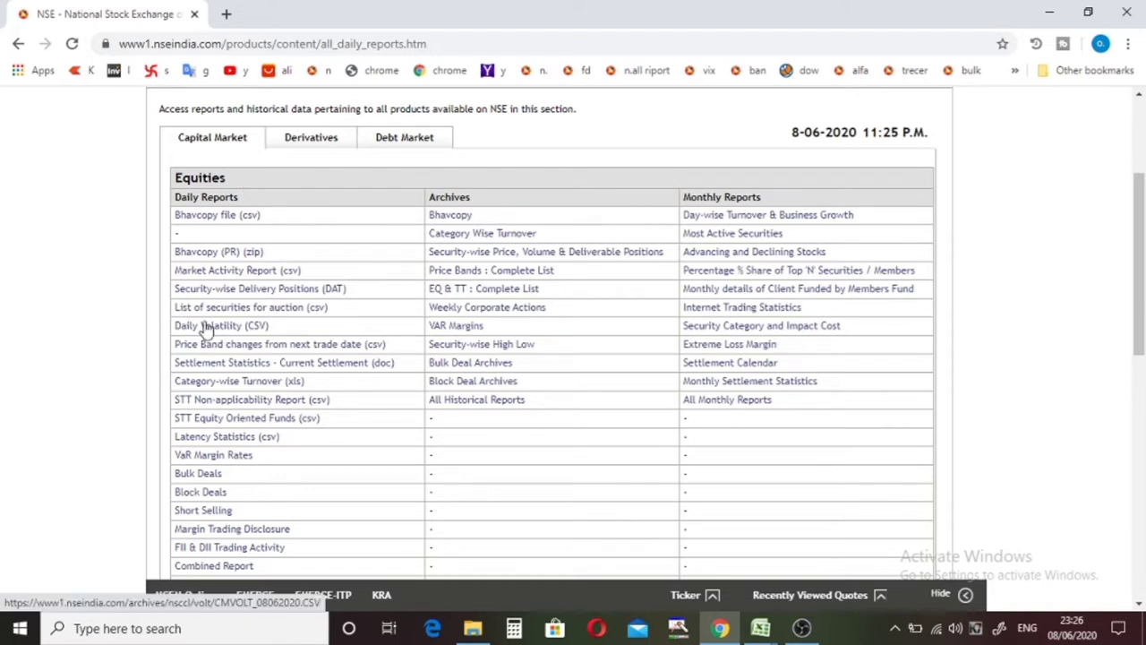
# Switch to the CMVOLT_08062020 workbook in Excel and delete the Date column
pyautogui.moveTo(760, 628)
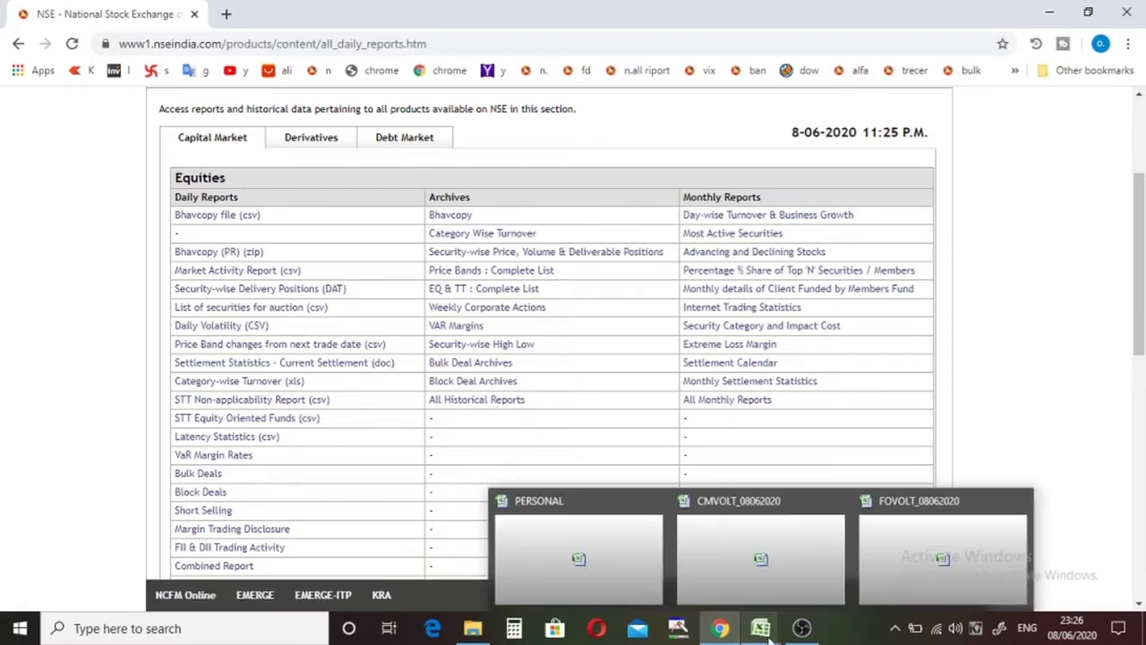
pyautogui.click(746, 556)
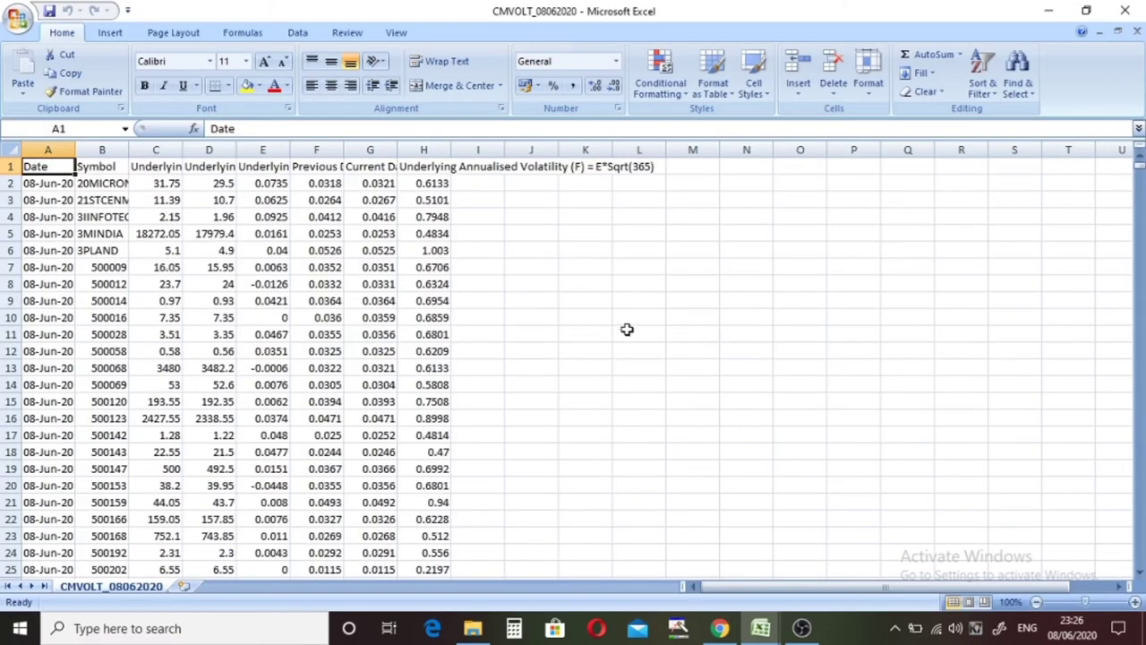
pyautogui.click(48, 152)
pyautogui.rightClick(49, 151)
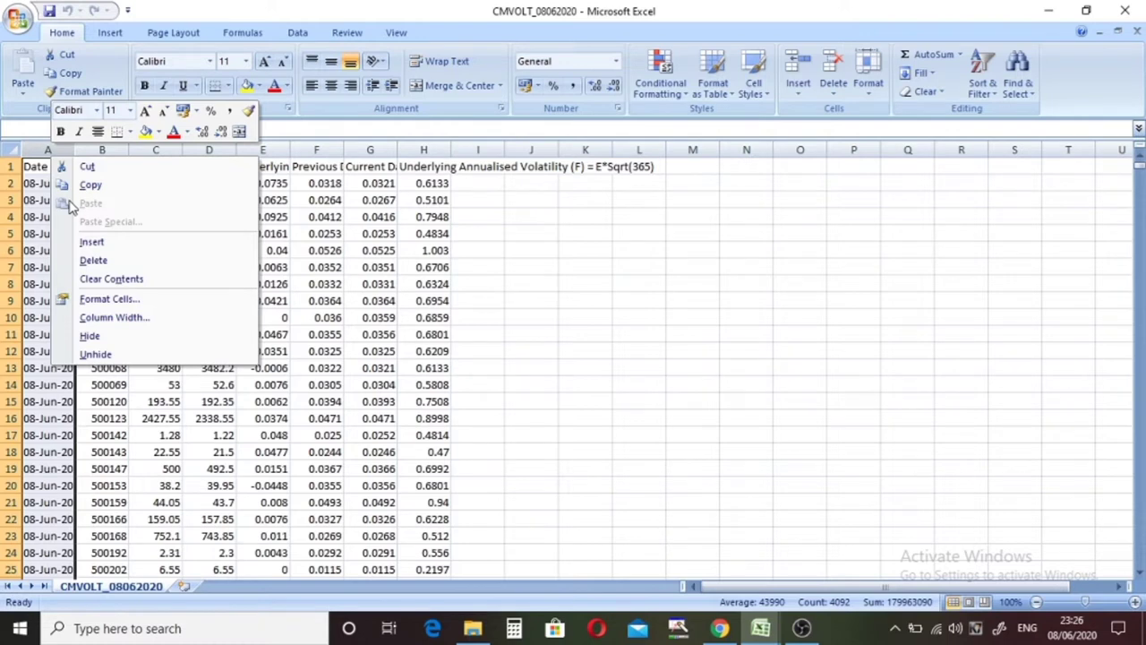
pyautogui.click(119, 261)
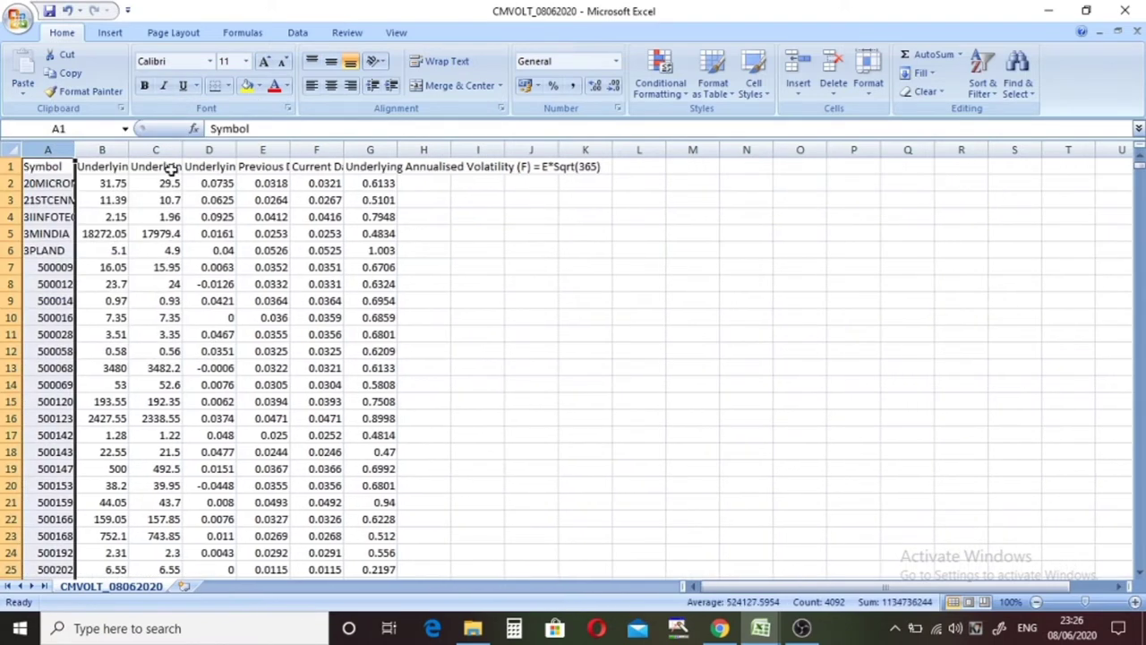
# Delete the columns from Underlying Close Price through previous day volatility, plus the Underlying Annualised Volatility column
pyautogui.moveTo(103, 149); pyautogui.dragTo(244, 168)
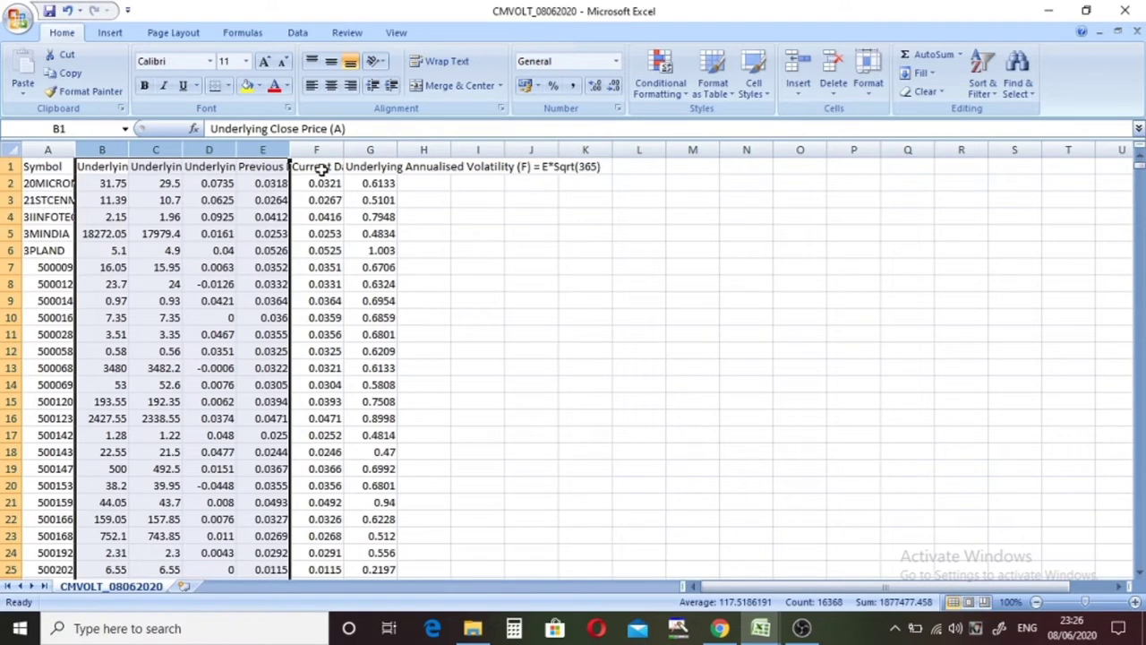
pyautogui.rightClick(185, 190)
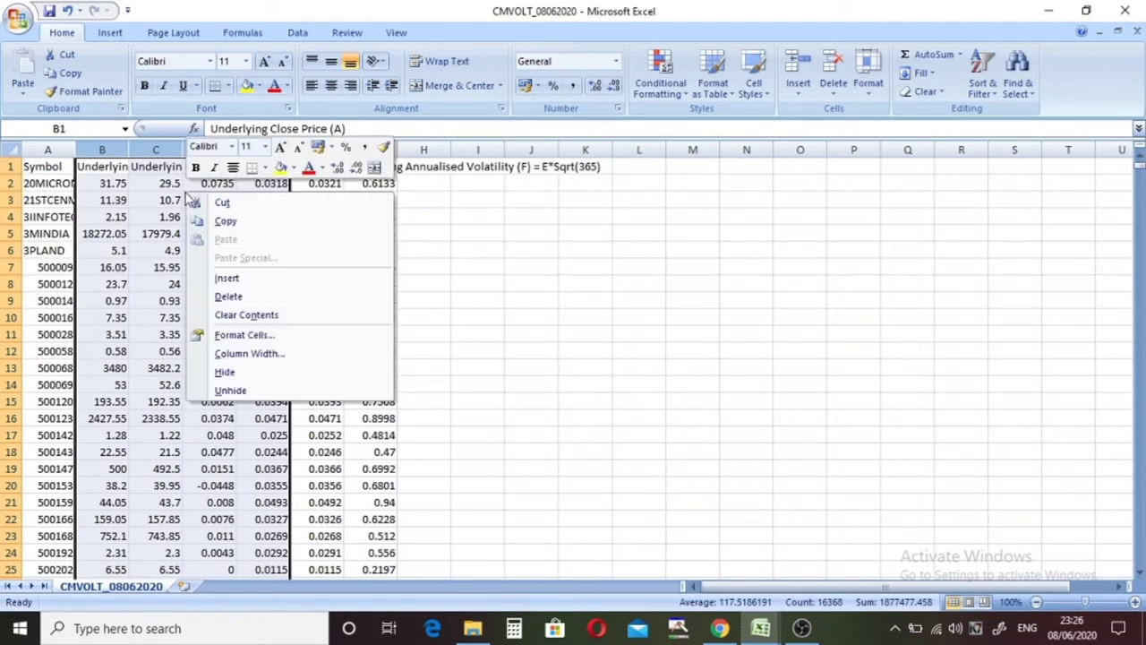
pyautogui.click(226, 299)
pyautogui.click(153, 149)
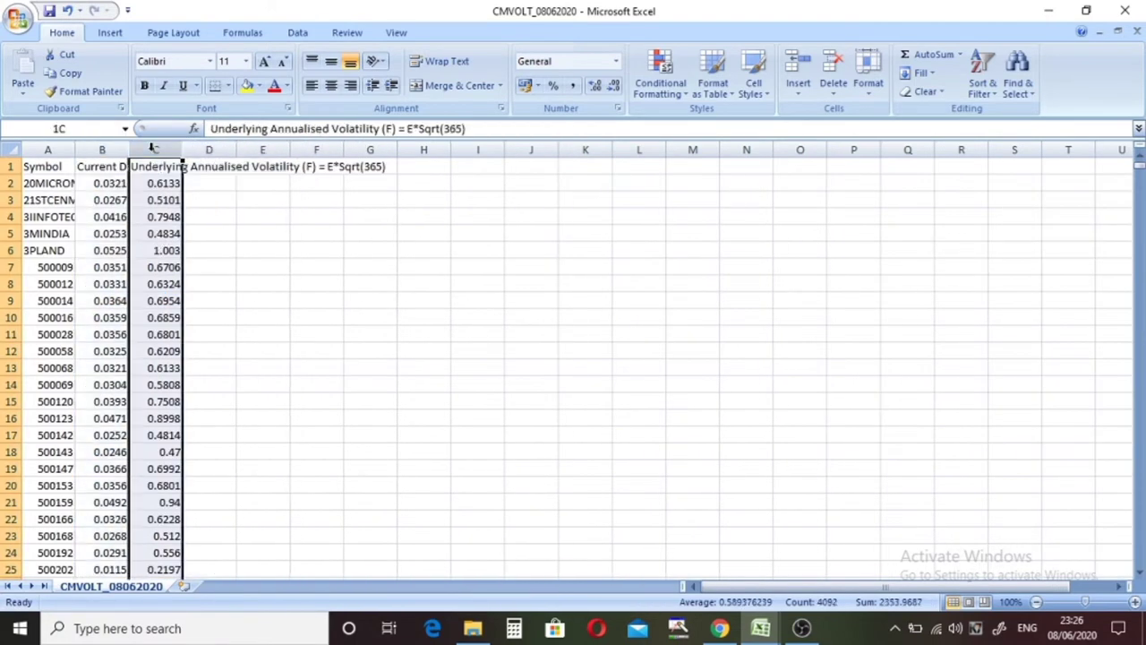
pyautogui.rightClick(153, 149)
pyautogui.click(205, 258)
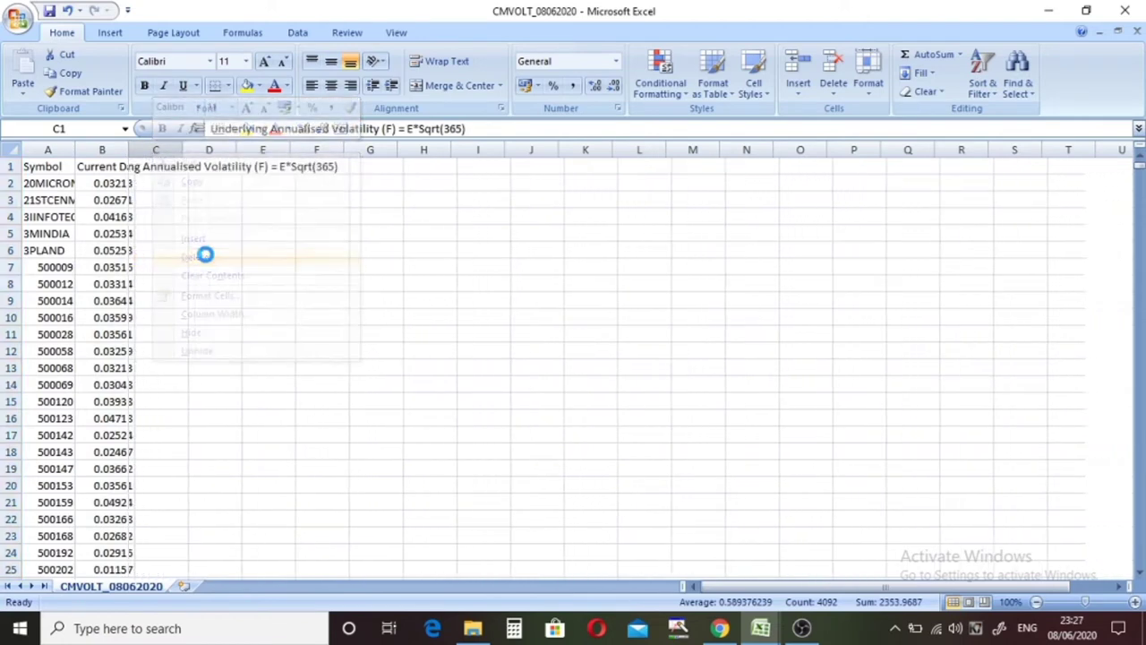
pyautogui.click(315, 283)
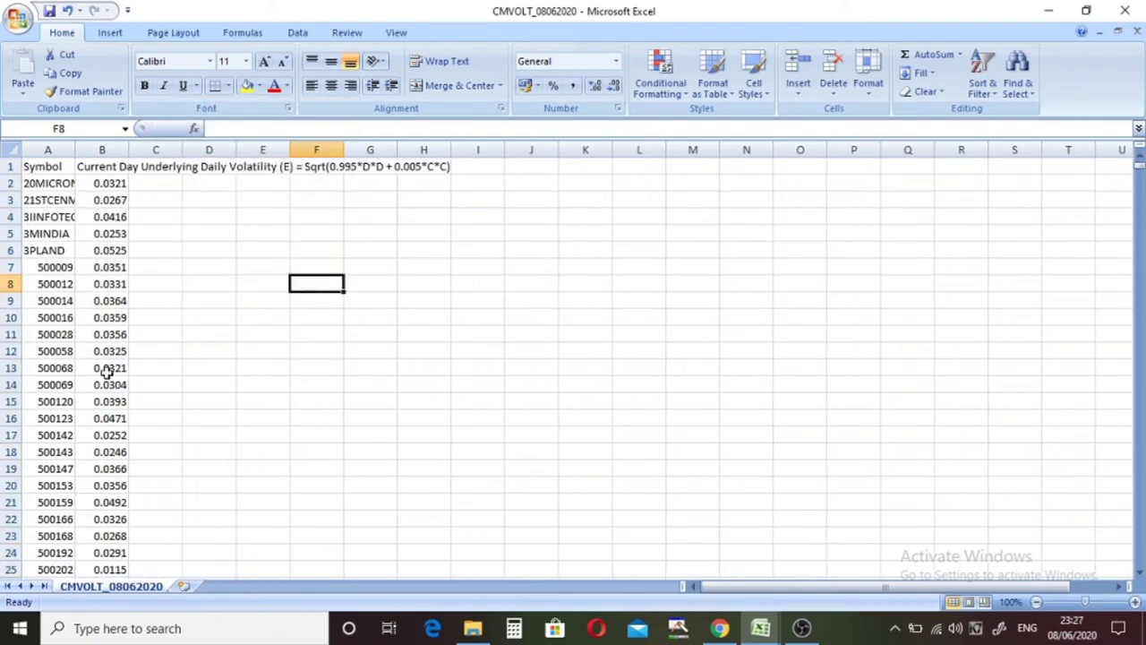
# Enter the formula =B2*100 in cell C2 to convert the daily volatility to a percentage
pyautogui.moveTo(98, 199); pyautogui.dragTo(106, 284)
pyautogui.click(106, 284)
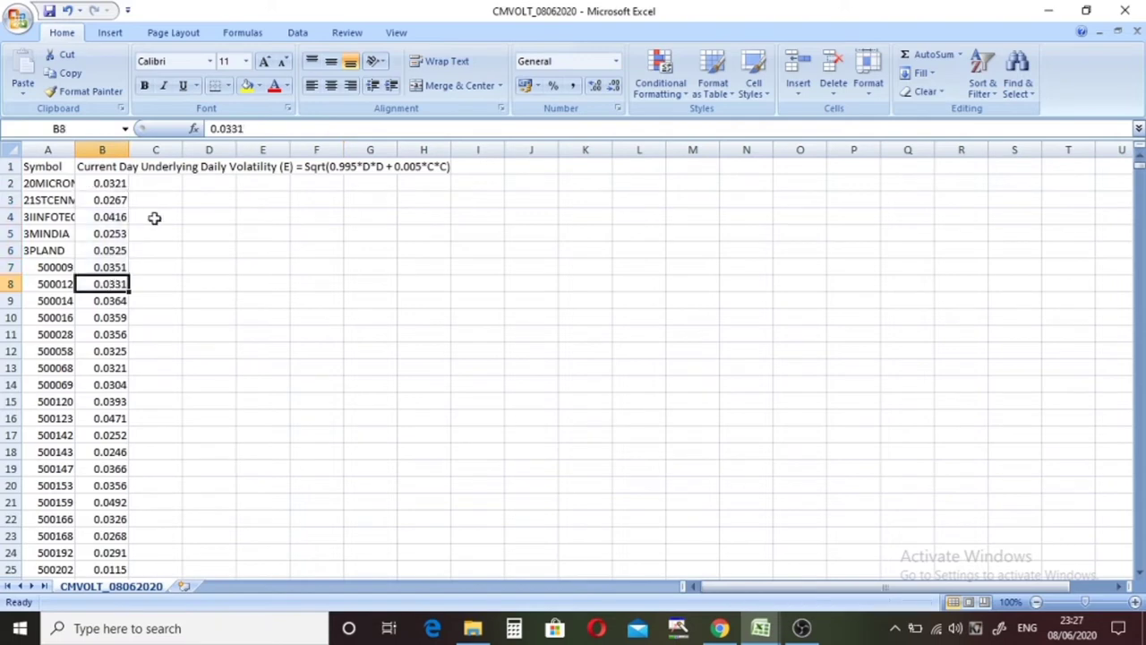
pyautogui.click(164, 188)
pyautogui.write('=')
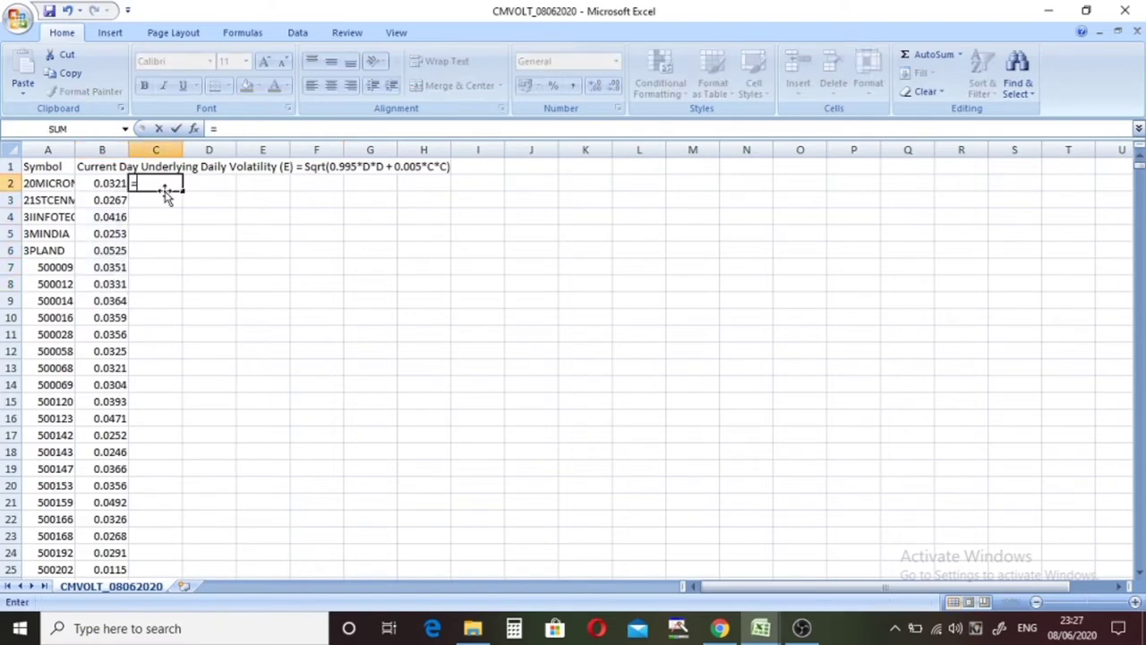
pyautogui.click(109, 180)
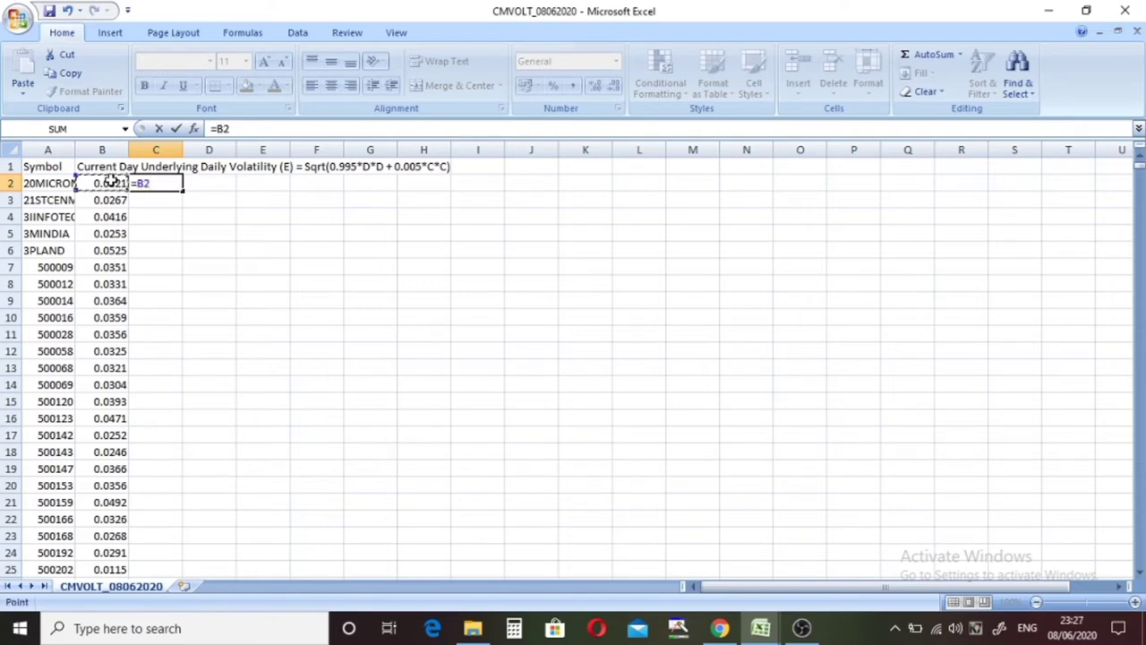
pyautogui.write('*')
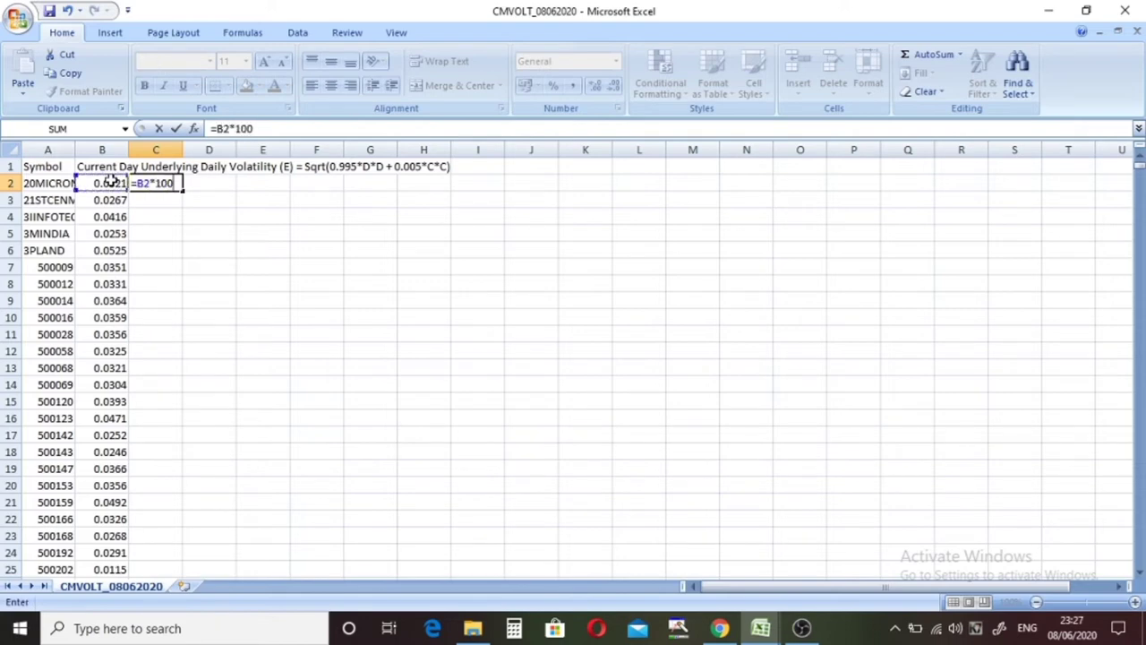
pyautogui.write('100')
pyautogui.press('Return')
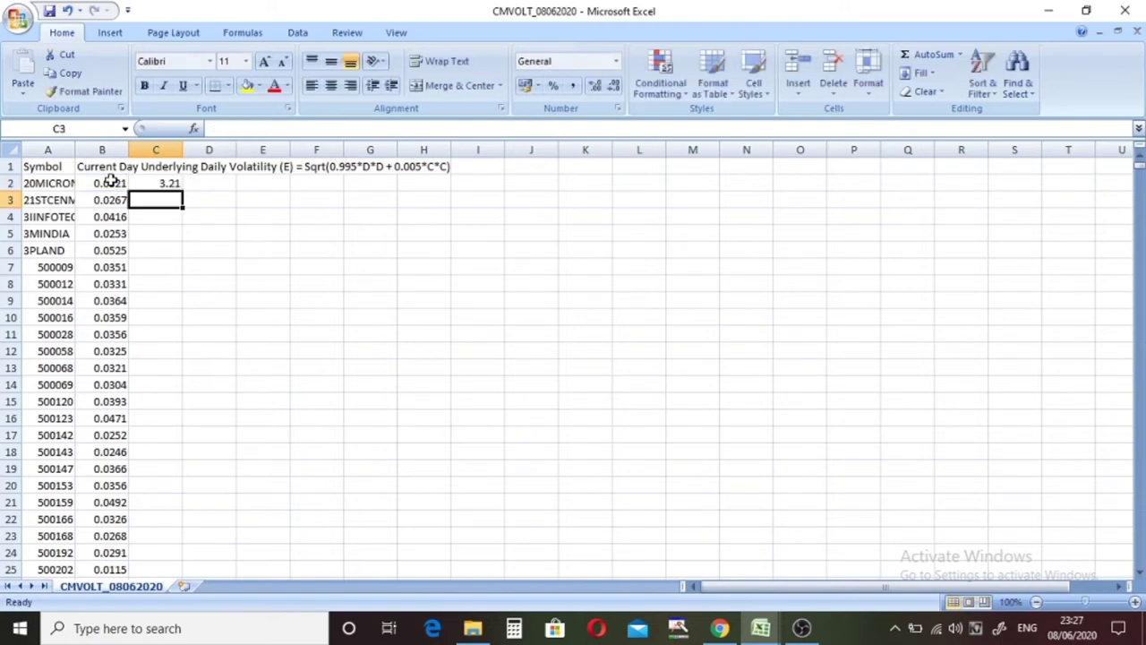
# Fill the C2 formula down column C for all listed symbols
pyautogui.click(168, 179)
pyautogui.moveTo(168, 177); pyautogui.dragTo(187, 196)
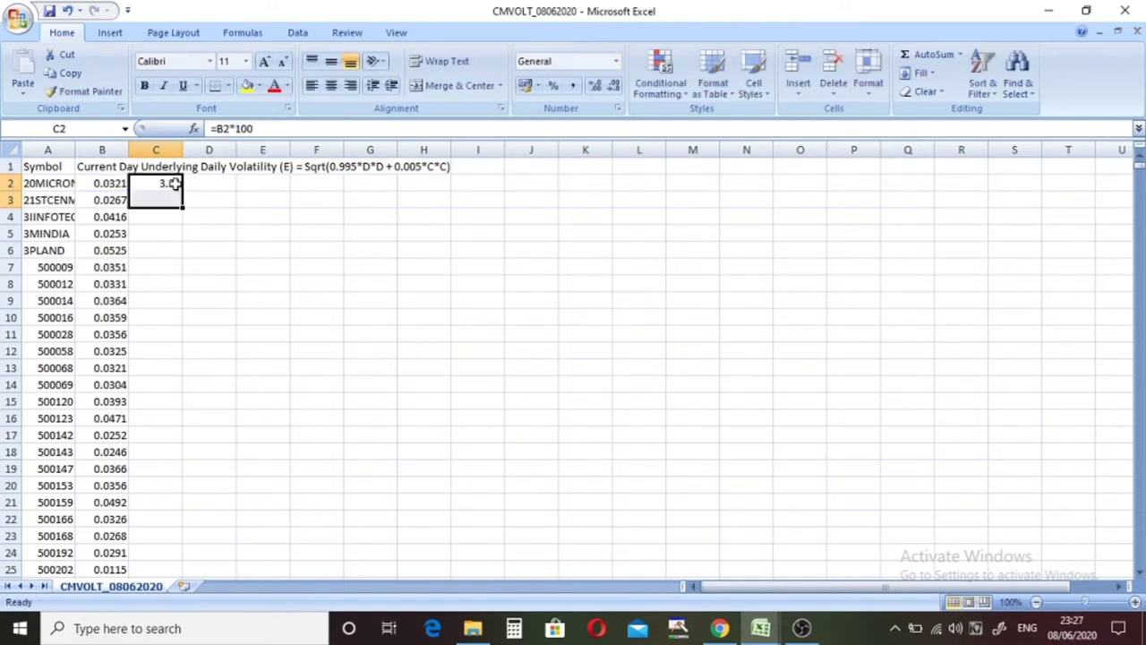
pyautogui.click(176, 182)
pyautogui.doubleClick(182, 188)
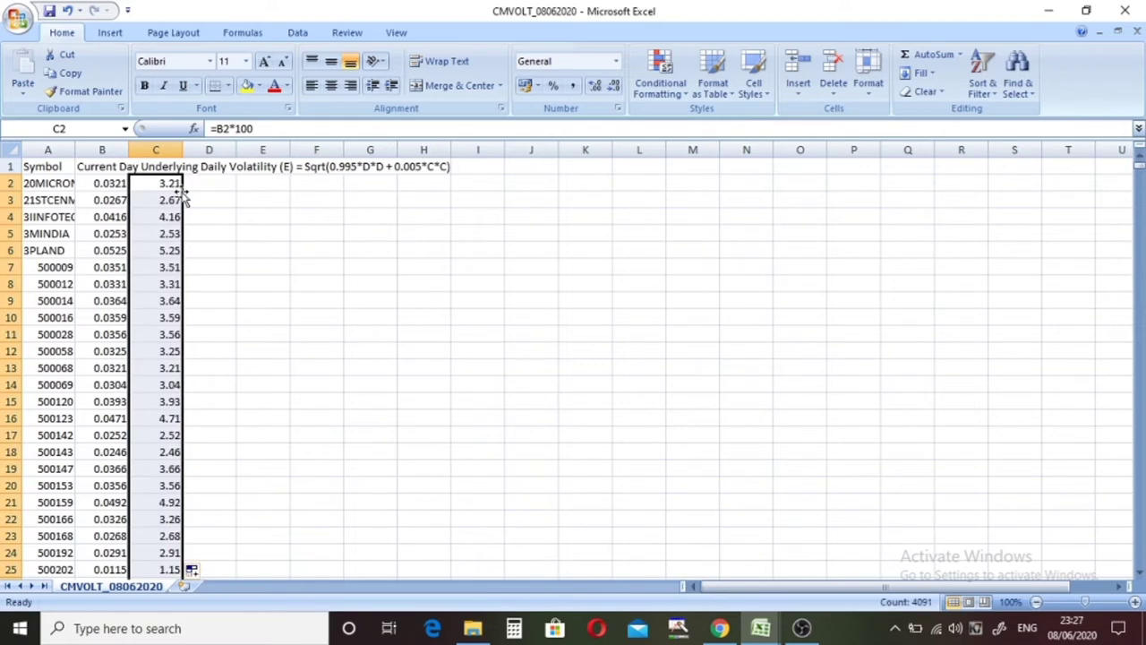
# Replace the formulas in column C with their values using Paste Special with the Values option
pyautogui.hotkey('ctrl', 'c')
pyautogui.click(160, 184)
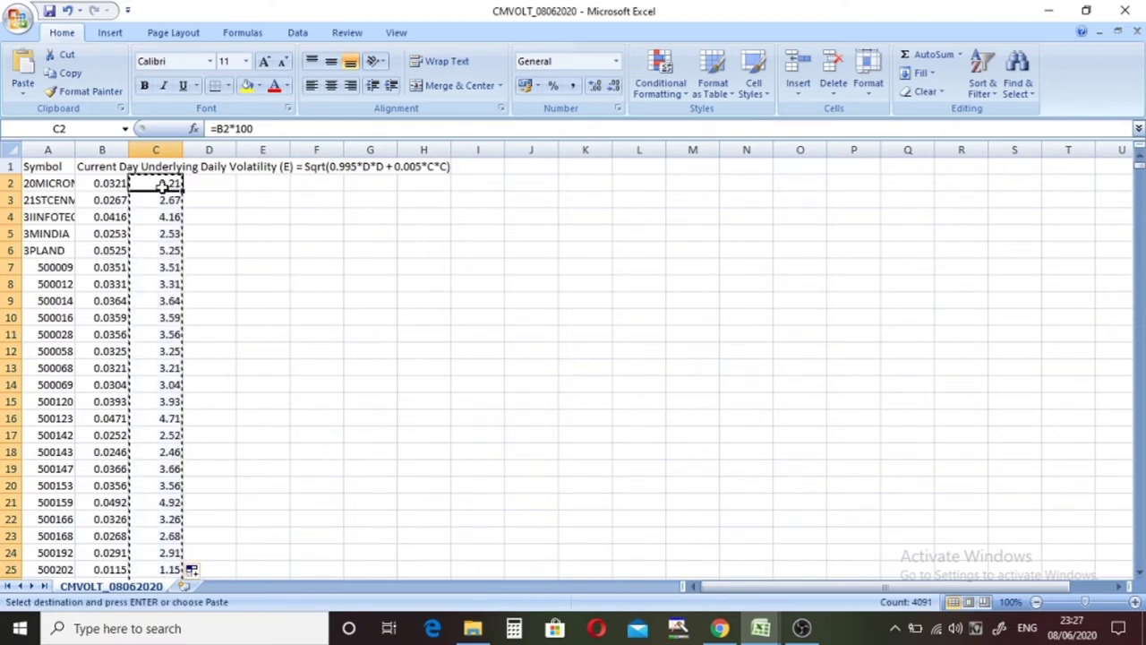
pyautogui.rightClick(160, 184)
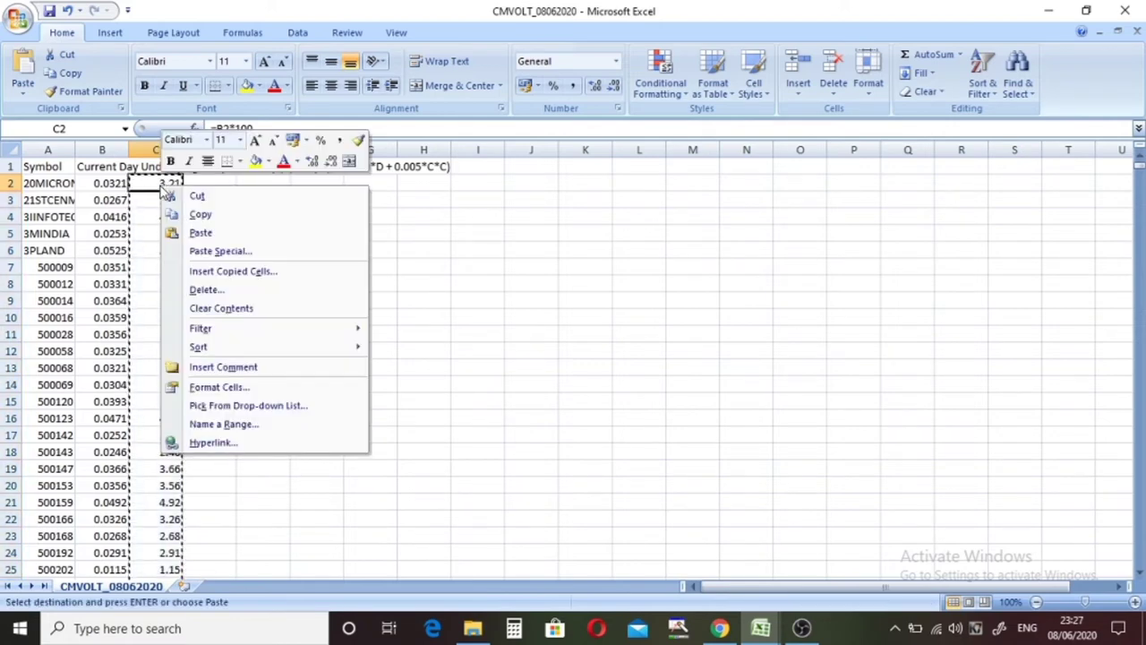
pyautogui.click(187, 253)
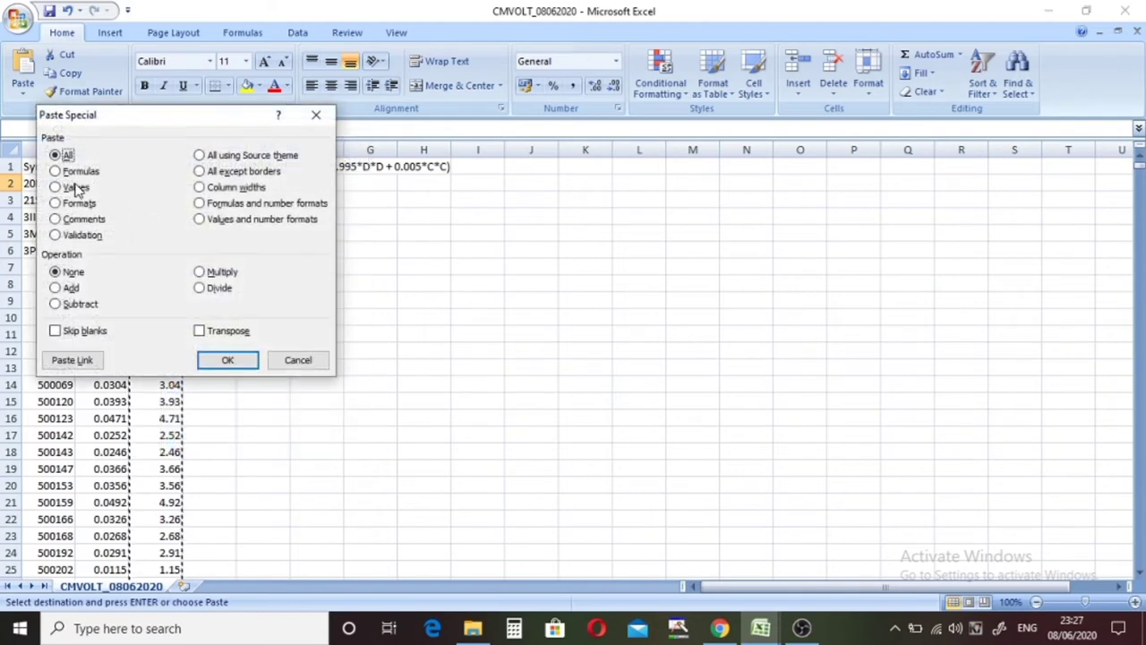
pyautogui.click(76, 187)
pyautogui.click(248, 367)
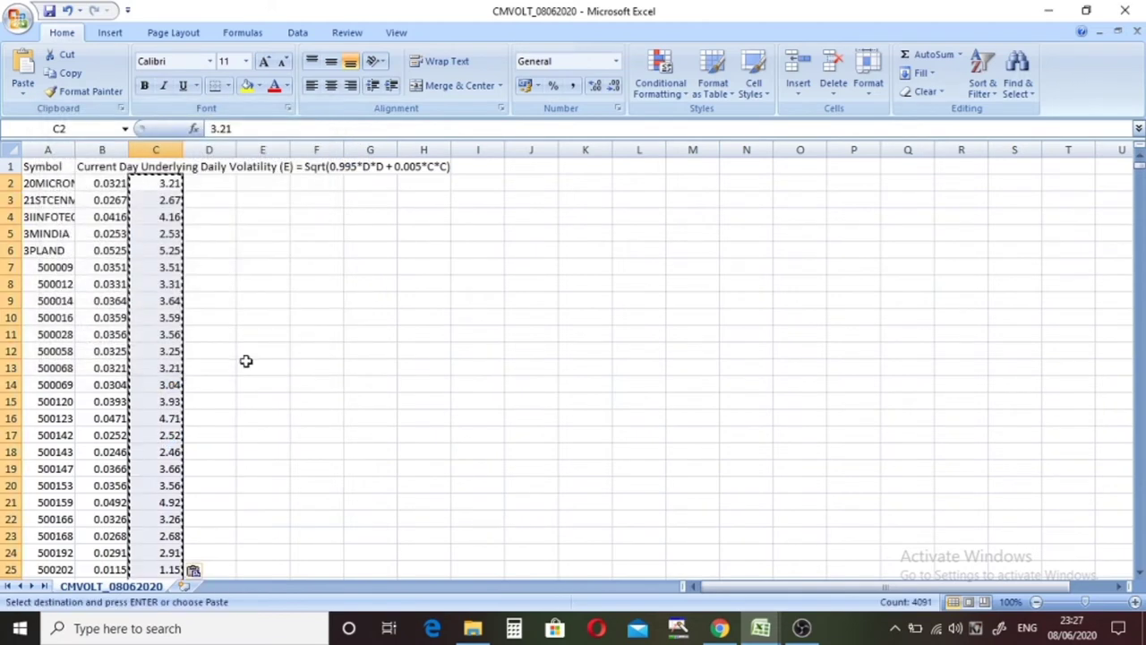
pyautogui.click(353, 313)
pyautogui.click(192, 273)
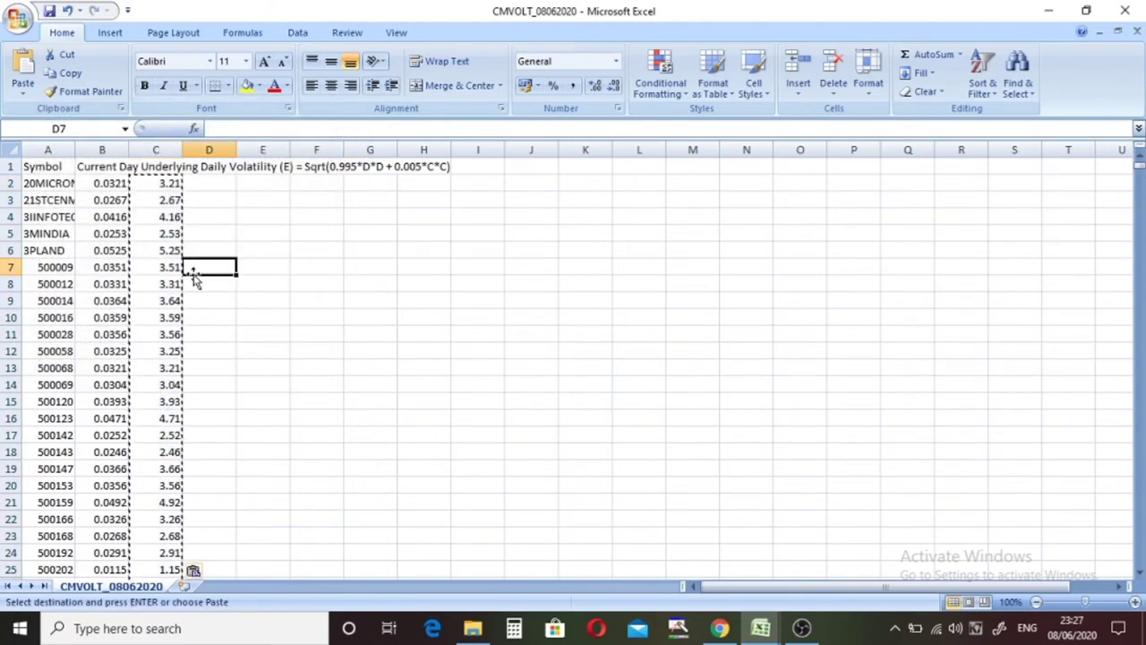
pyautogui.doubleClick(170, 250)
pyautogui.click(232, 271)
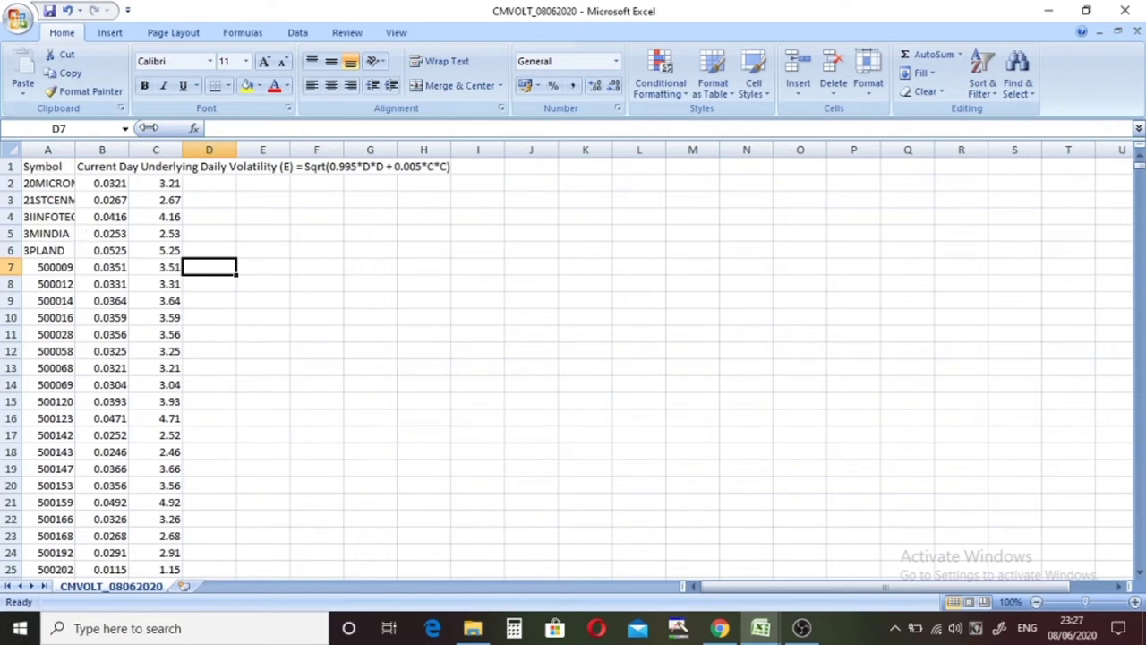
# Switch back to the NSE reports page in Chrome and open Historical Volatility under Equity Derivatives
pyautogui.click(719, 628)
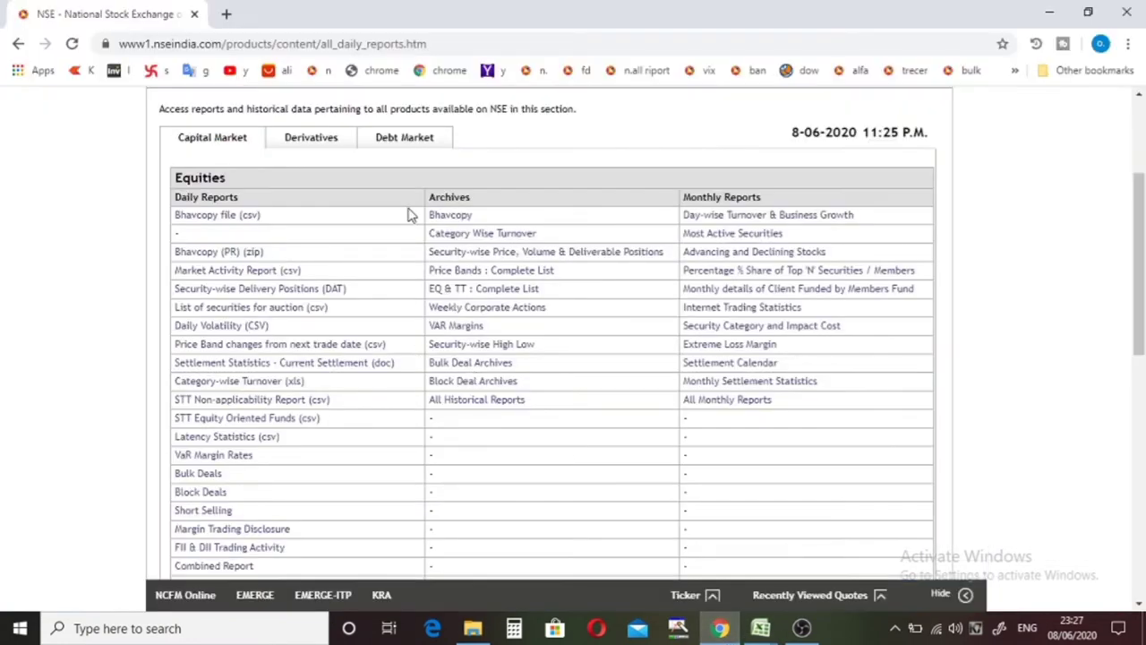
pyautogui.click(321, 141)
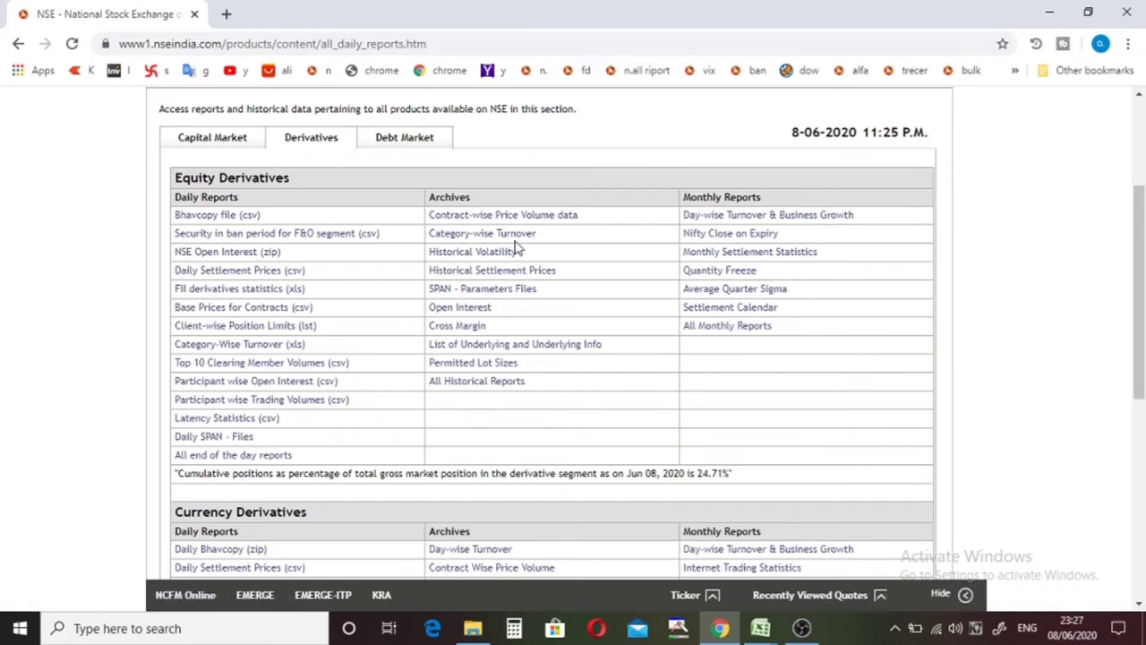
pyautogui.click(465, 255)
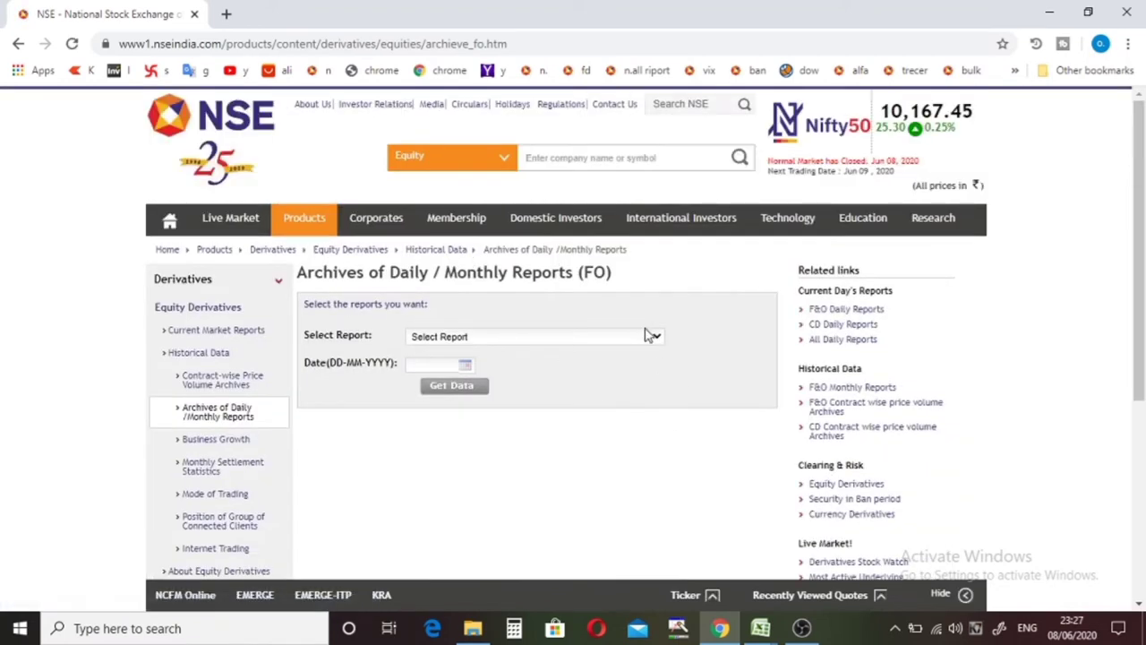
# Choose the Daily Volatility files report and set its date to 08-06-2020
pyautogui.click(648, 335)
pyautogui.scroll(-1, 659, 484)
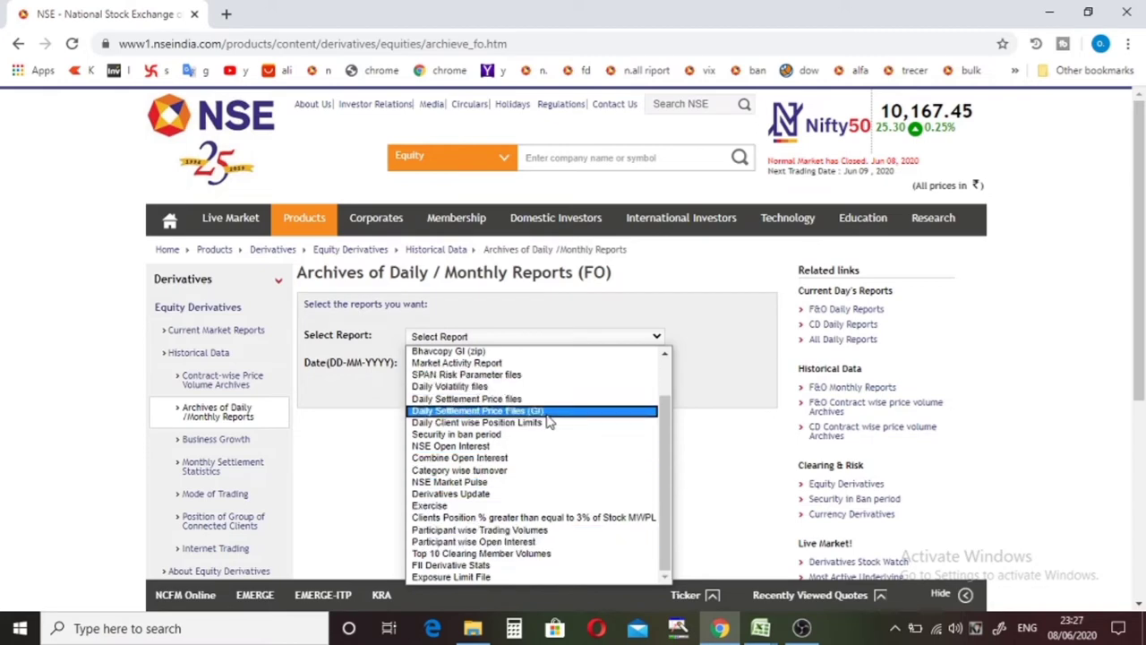
pyautogui.click(490, 386)
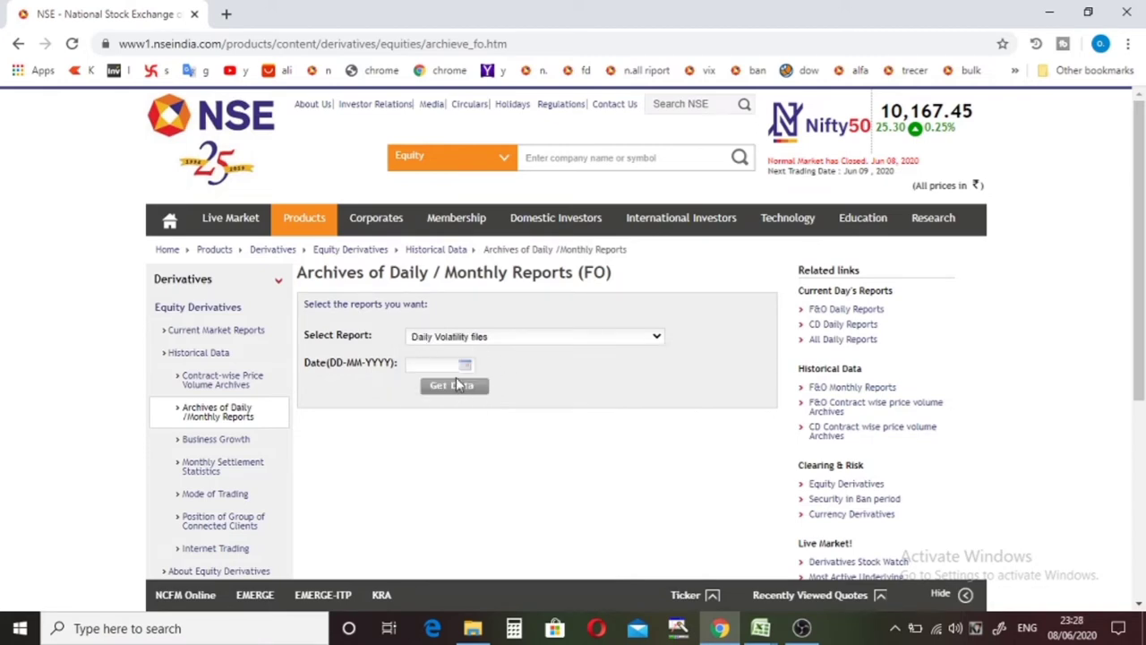
pyautogui.click(464, 366)
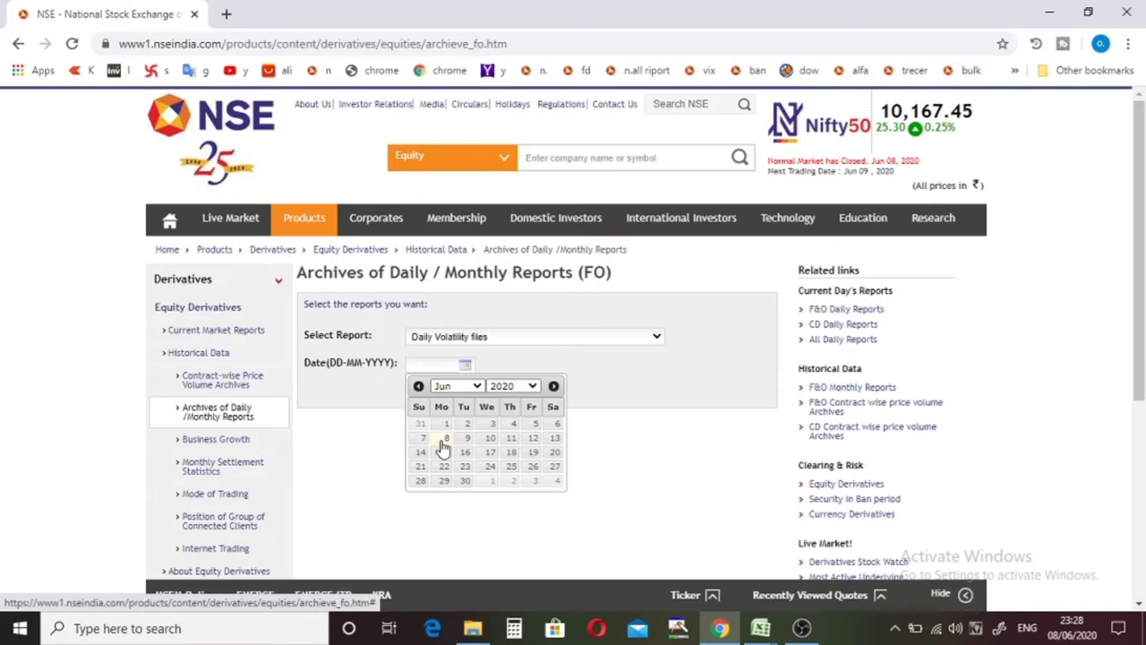
pyautogui.click(444, 440)
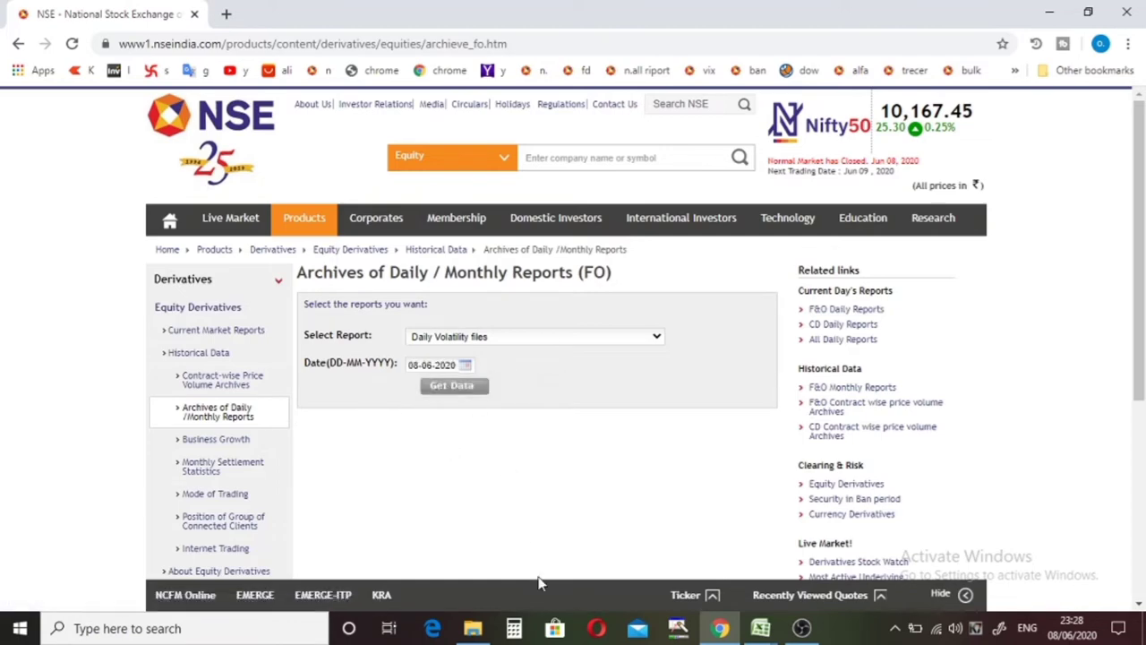
# Switch to the FOVOLT_08062020 workbook in Excel
pyautogui.moveTo(760, 628)
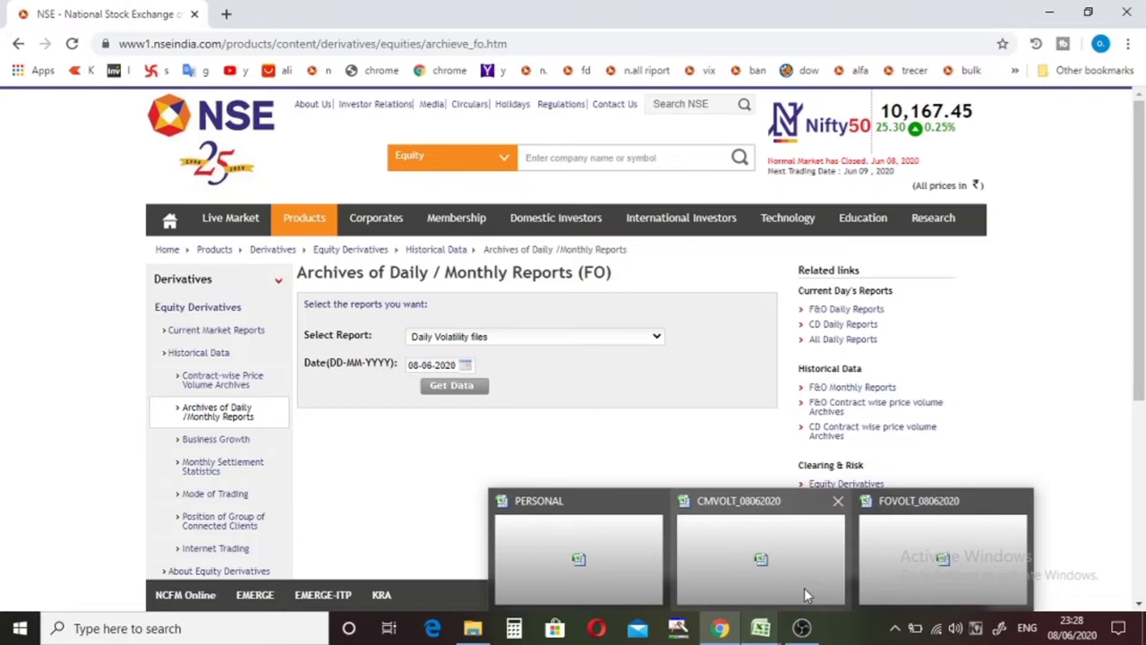
pyautogui.click(893, 551)
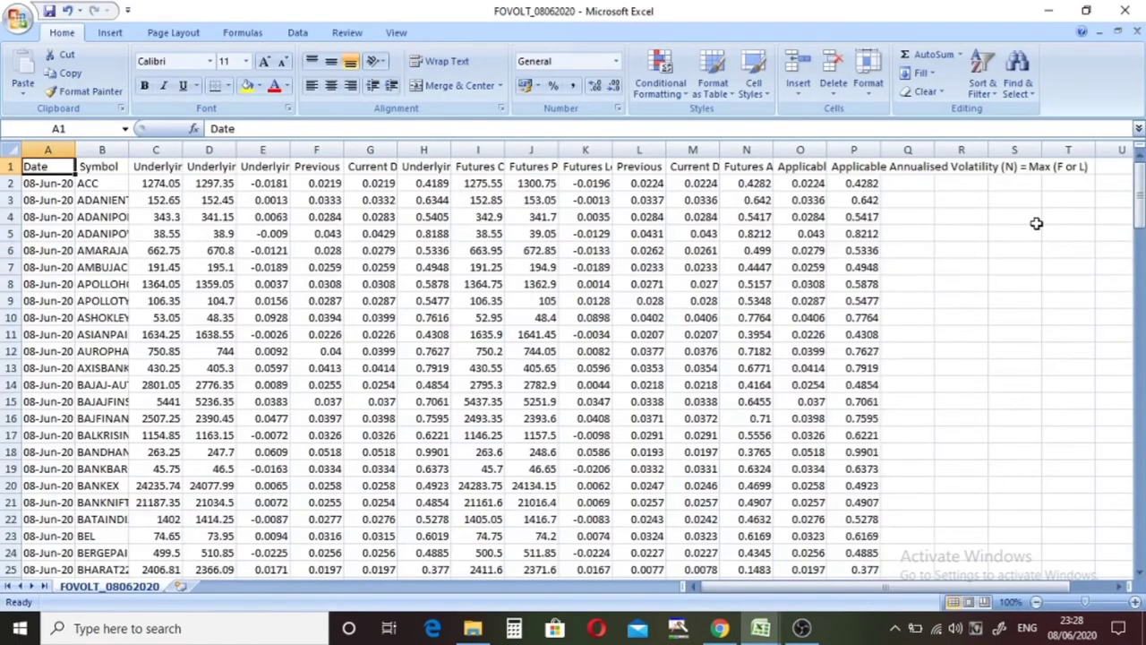
# Delete the Date column from the FOVOLT_08062020 sheet
pyautogui.click(47, 149)
pyautogui.rightClick(46, 148)
pyautogui.click(81, 252)
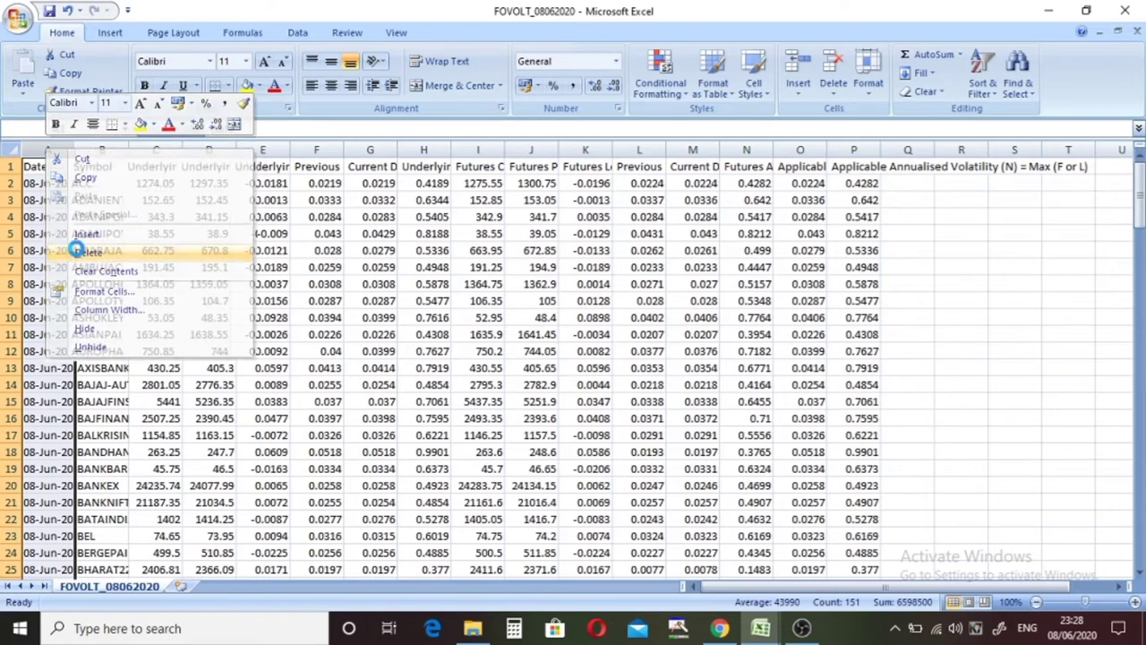
pyautogui.click(256, 286)
# Examine the full column headings in row 1, comparing the Current Day Underlying and Current Day Futures Daily Volatility columns
pyautogui.click(101, 167)
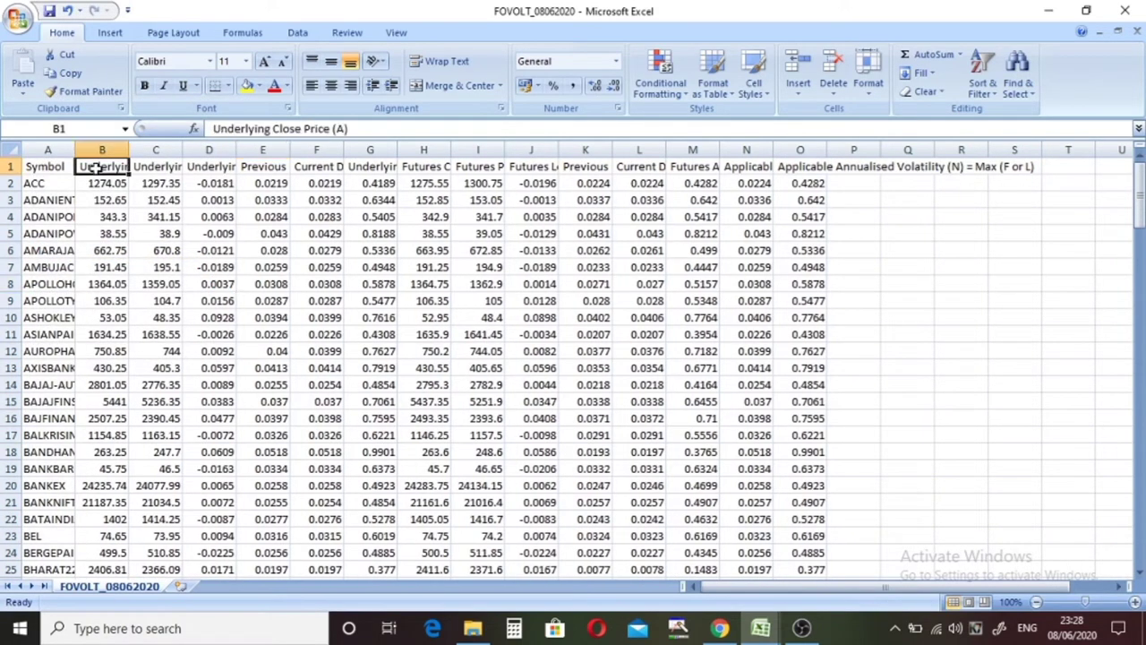
pyautogui.moveTo(101, 168); pyautogui.dragTo(479, 217)
pyautogui.click(305, 165)
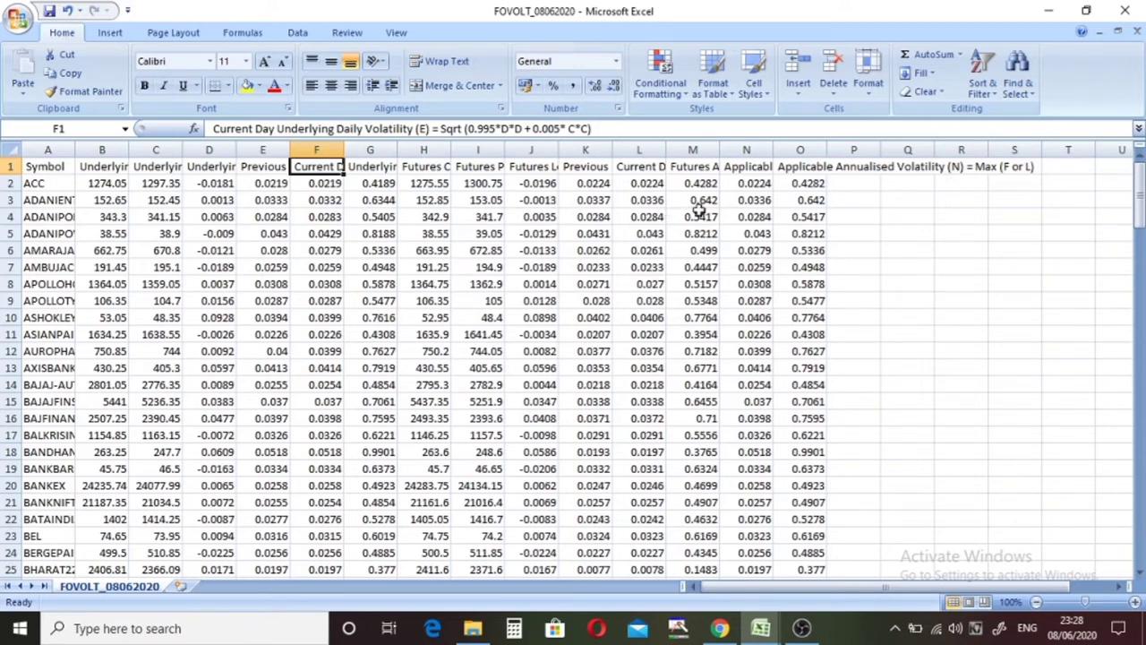
pyautogui.click(639, 185)
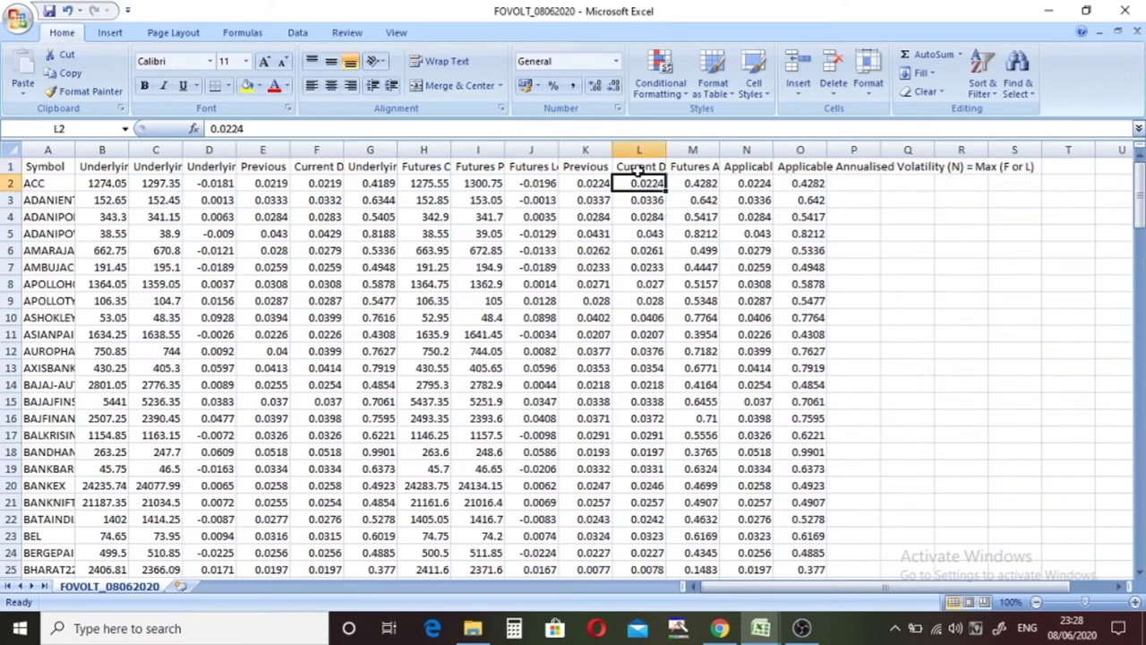
pyautogui.click(639, 167)
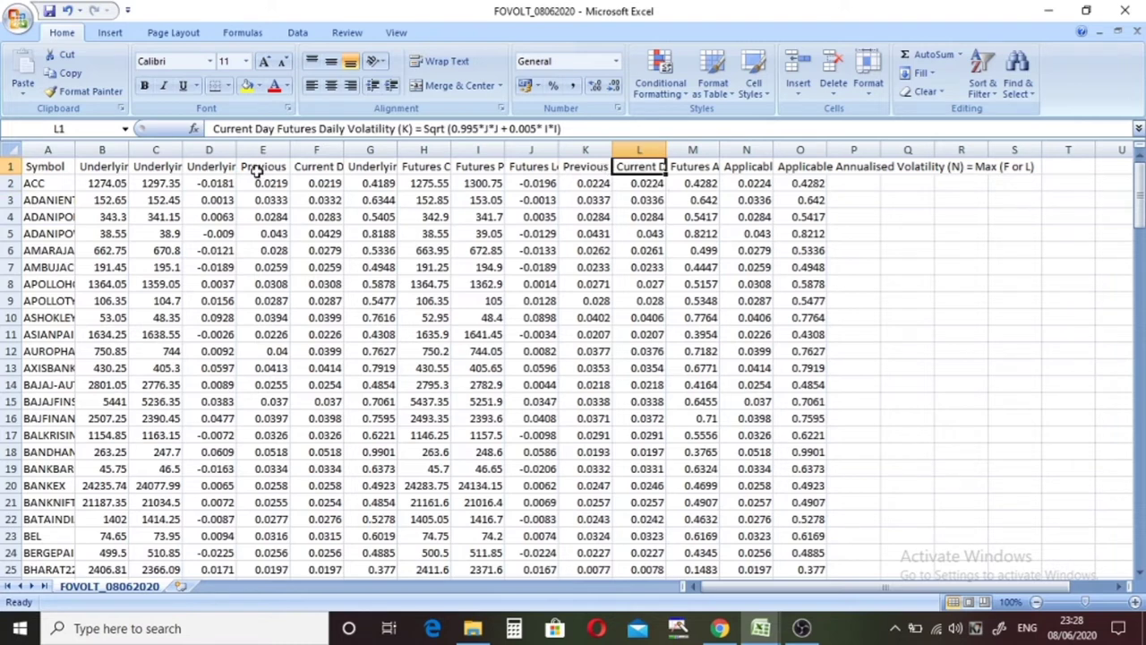
pyautogui.click(338, 171)
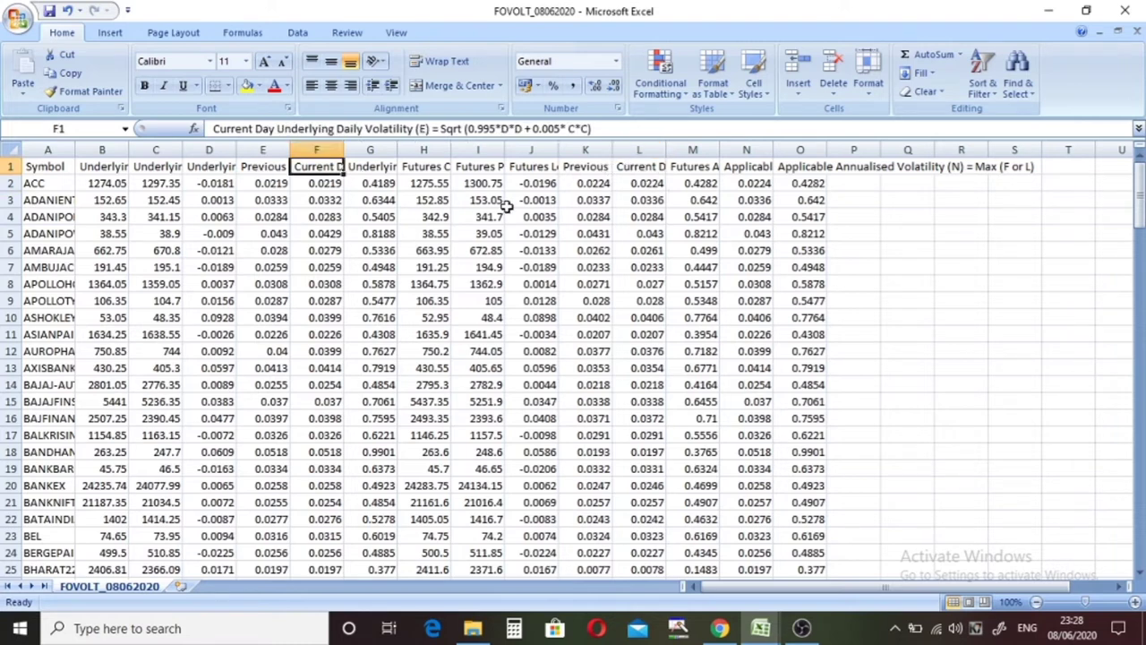
pyautogui.click(646, 167)
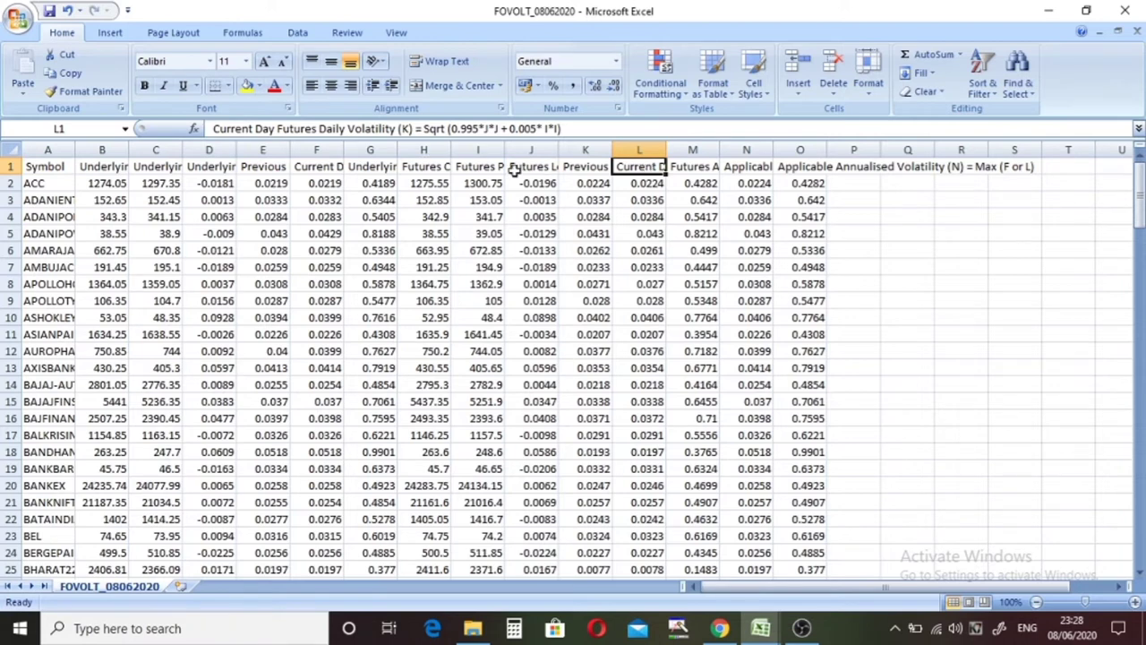
pyautogui.click(315, 168)
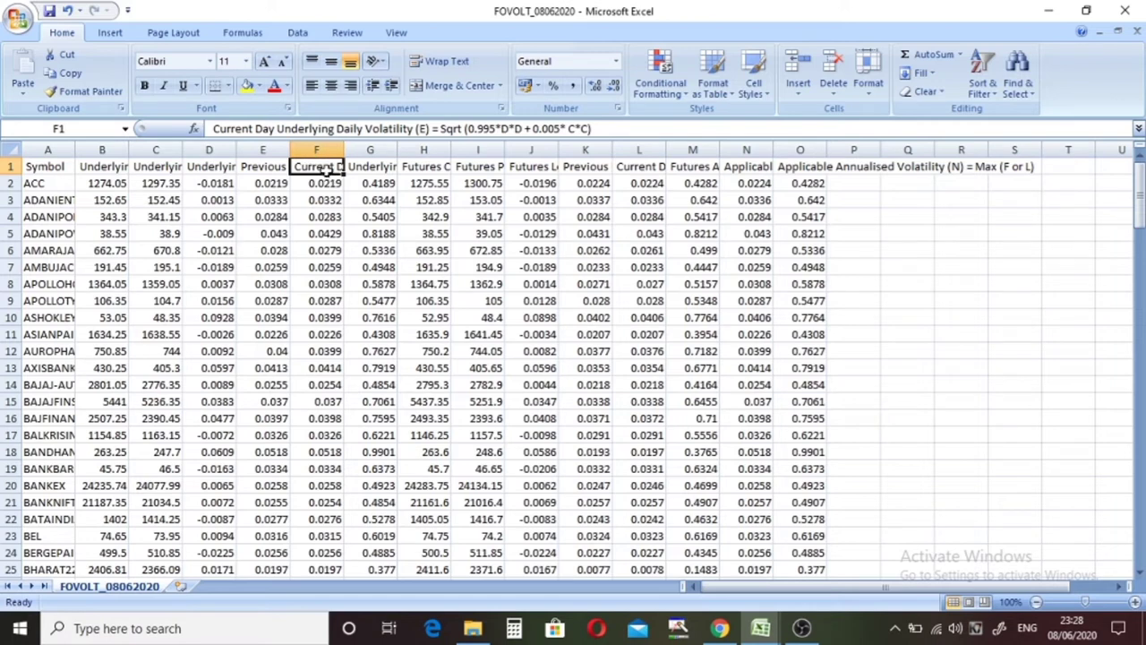
pyautogui.click(628, 168)
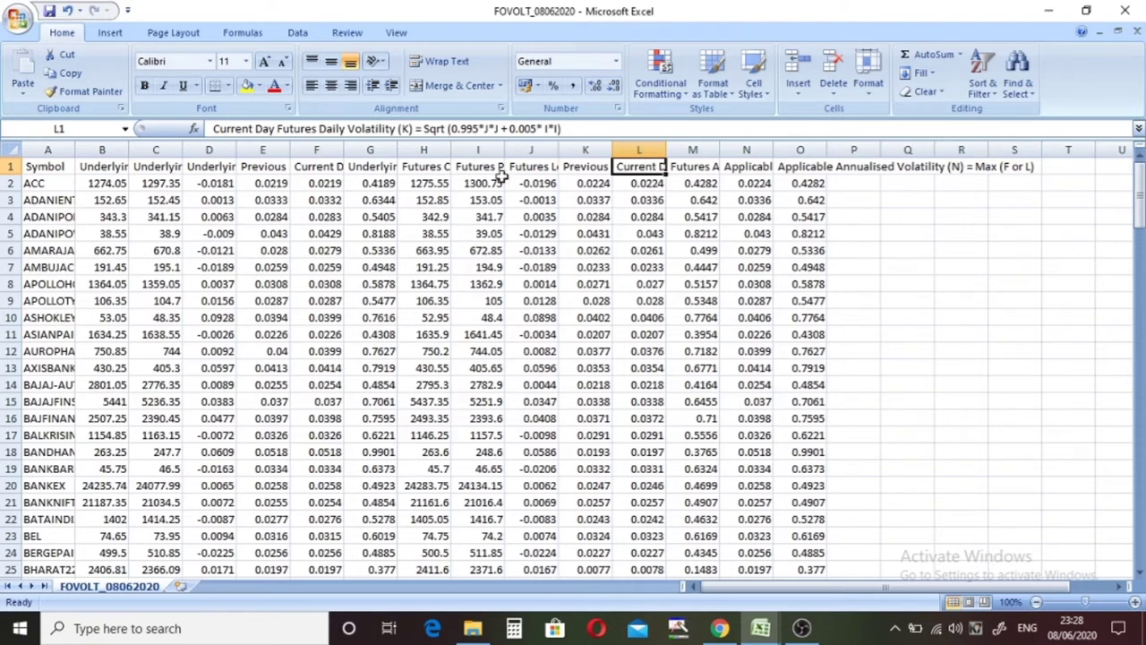
# Delete every column except Symbol and Current Day Futures Daily Volatility
pyautogui.moveTo(101, 149); pyautogui.dragTo(224, 149)
pyautogui.moveTo(348, 188); pyautogui.dragTo(550, 237)
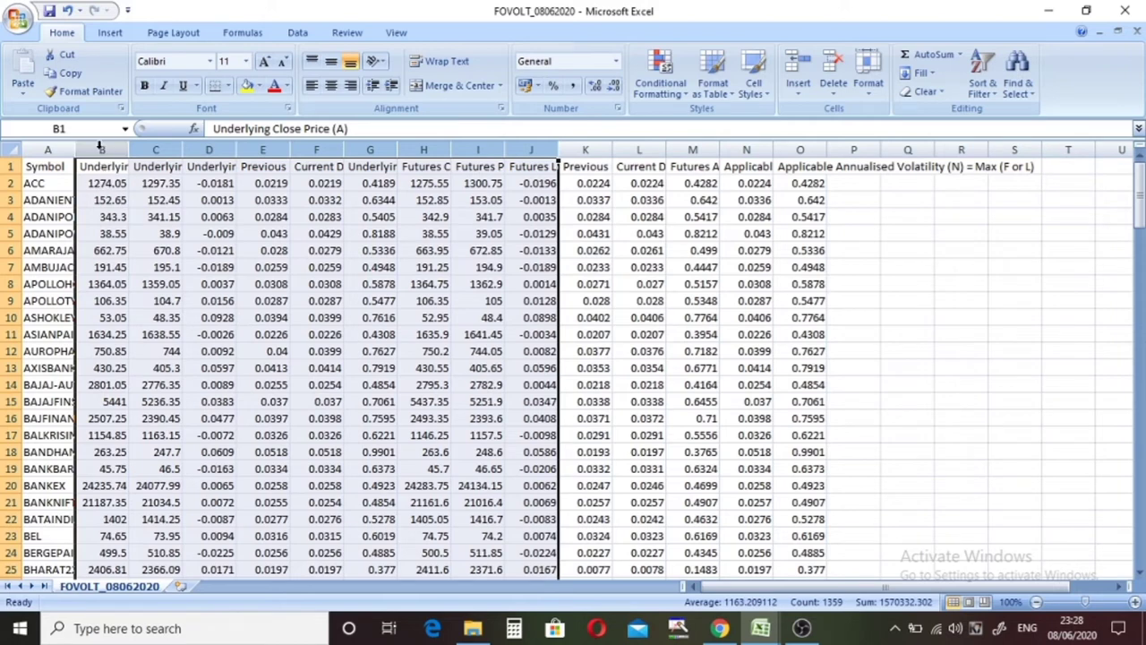
pyautogui.moveTo(101, 149); pyautogui.dragTo(550, 182)
pyautogui.hotkey('ctrl', '-')
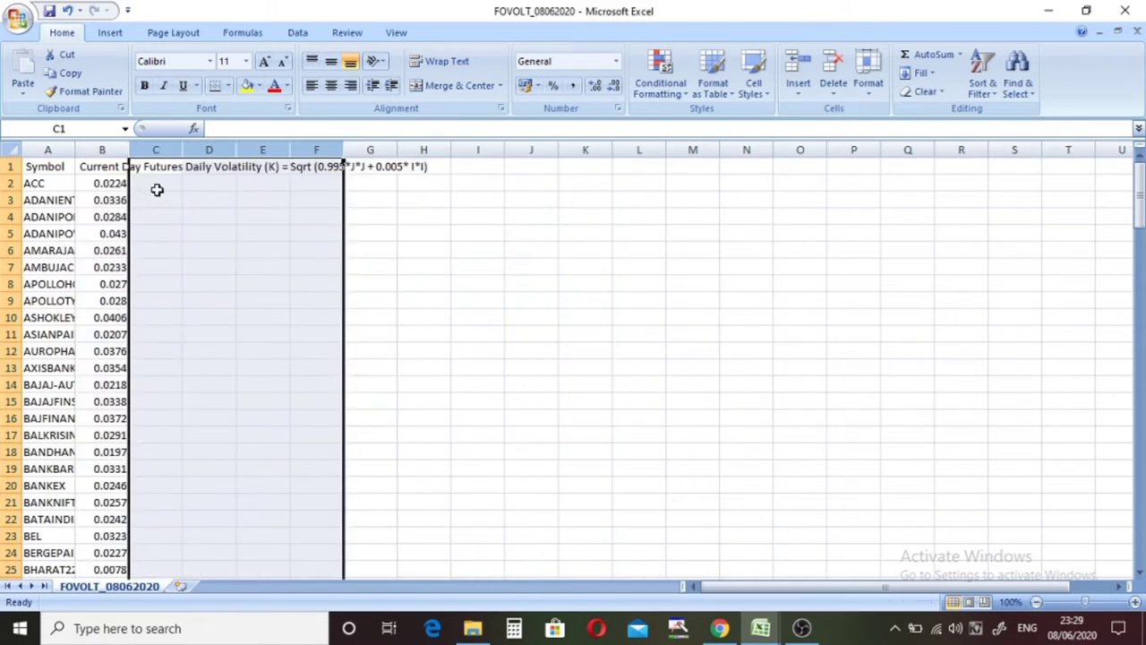
# Enter the formula =B2*100 in C2 and fill it down column C for all symbols
pyautogui.click(157, 186)
pyautogui.write('=')
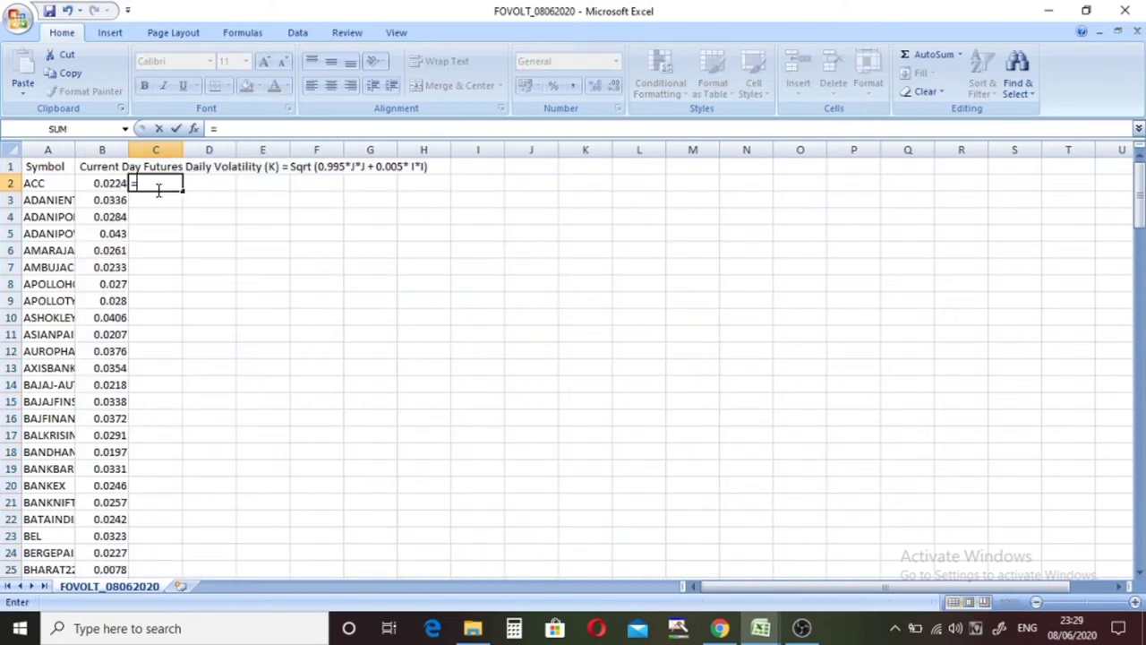
pyautogui.click(103, 185)
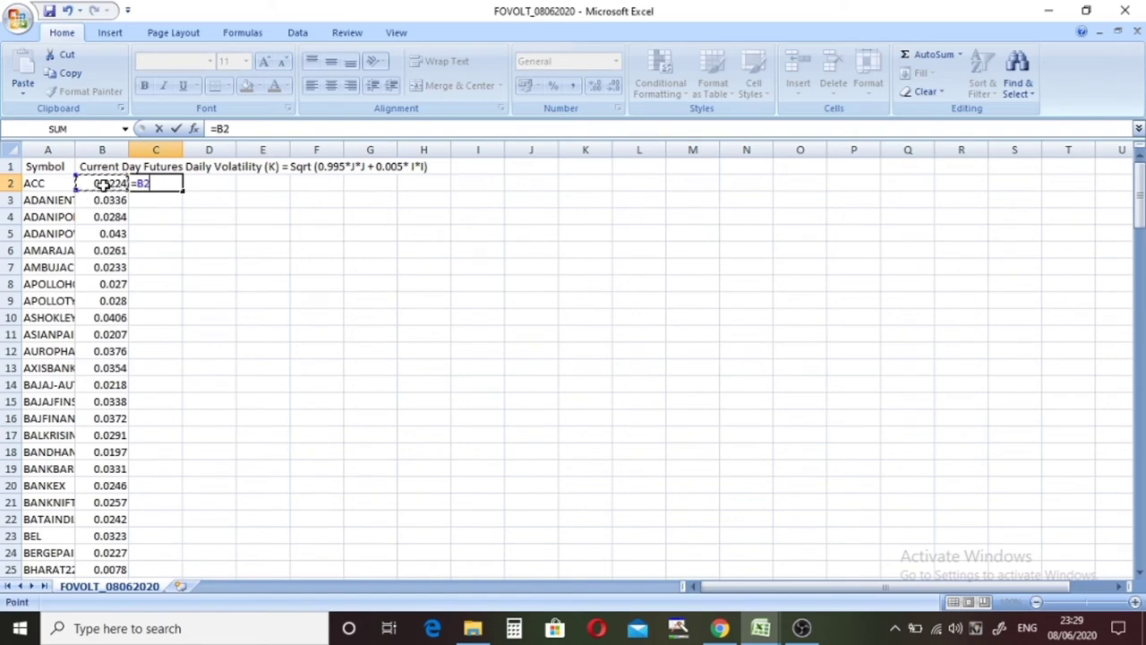
pyautogui.write('*')
pyautogui.press('Return')
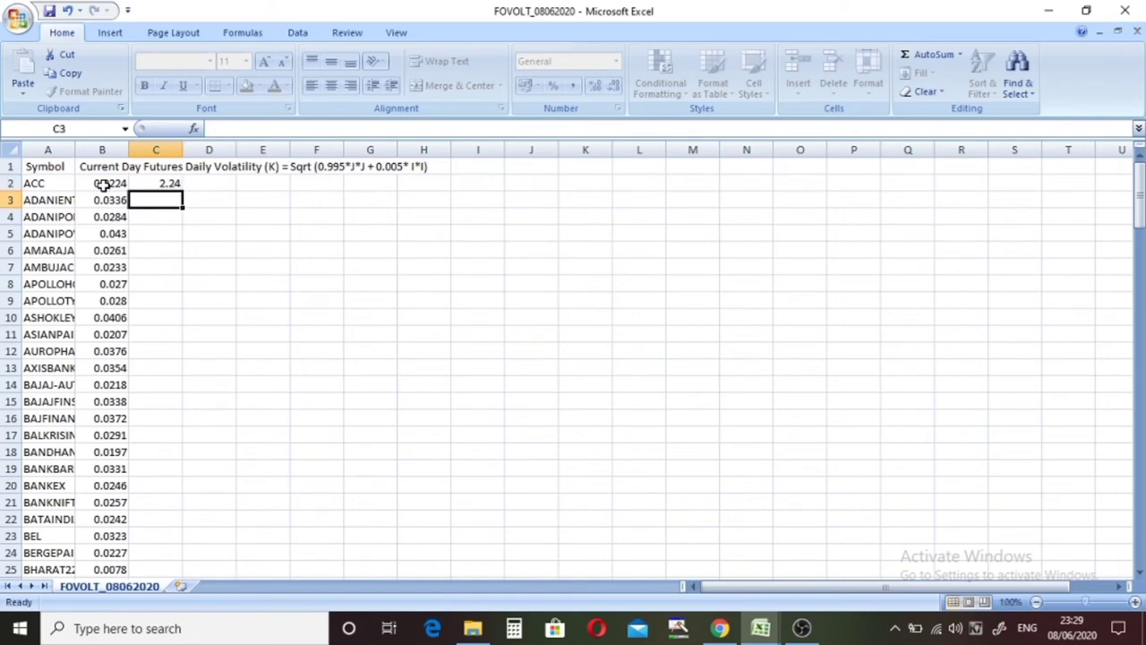
pyautogui.click(154, 183)
pyautogui.doubleClick(182, 189)
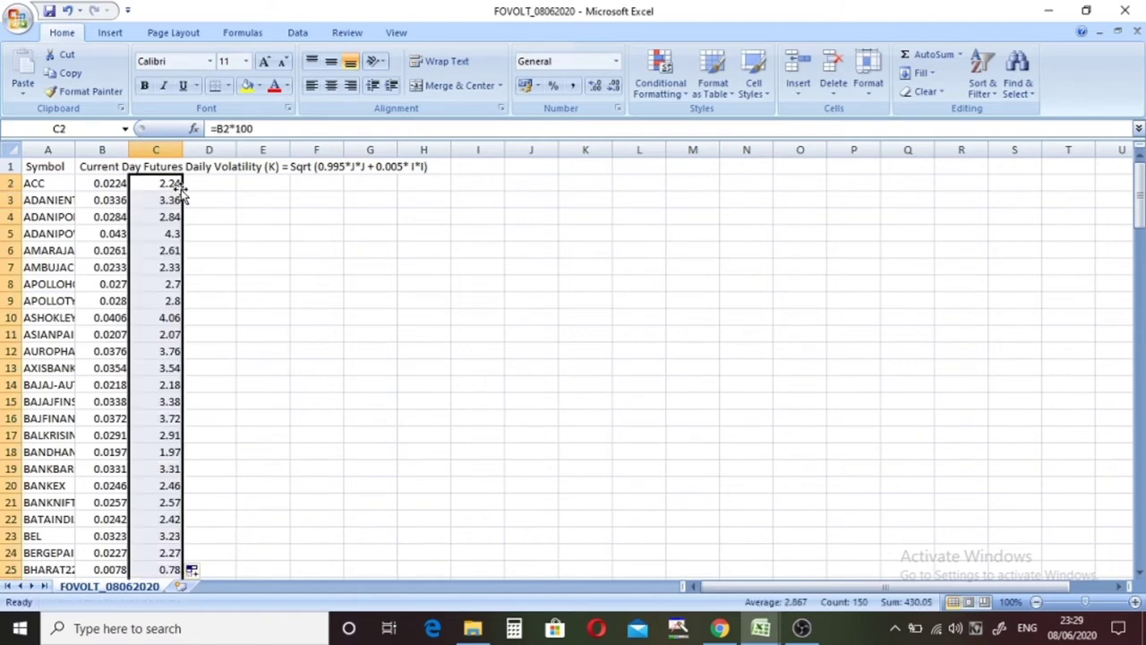
# Replace the percentage volatility formulas in column C with their values using Paste Special with the Values option
pyautogui.hotkey('ctrl', 'c')
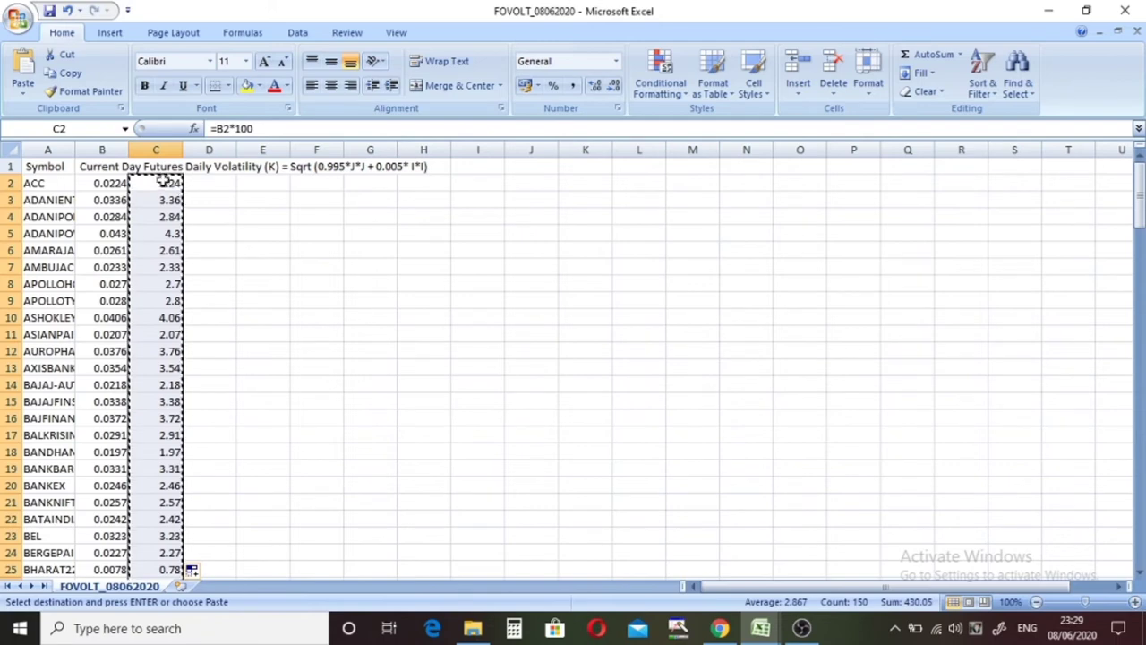
pyautogui.click(161, 181)
pyautogui.rightClick(161, 181)
pyautogui.click(215, 248)
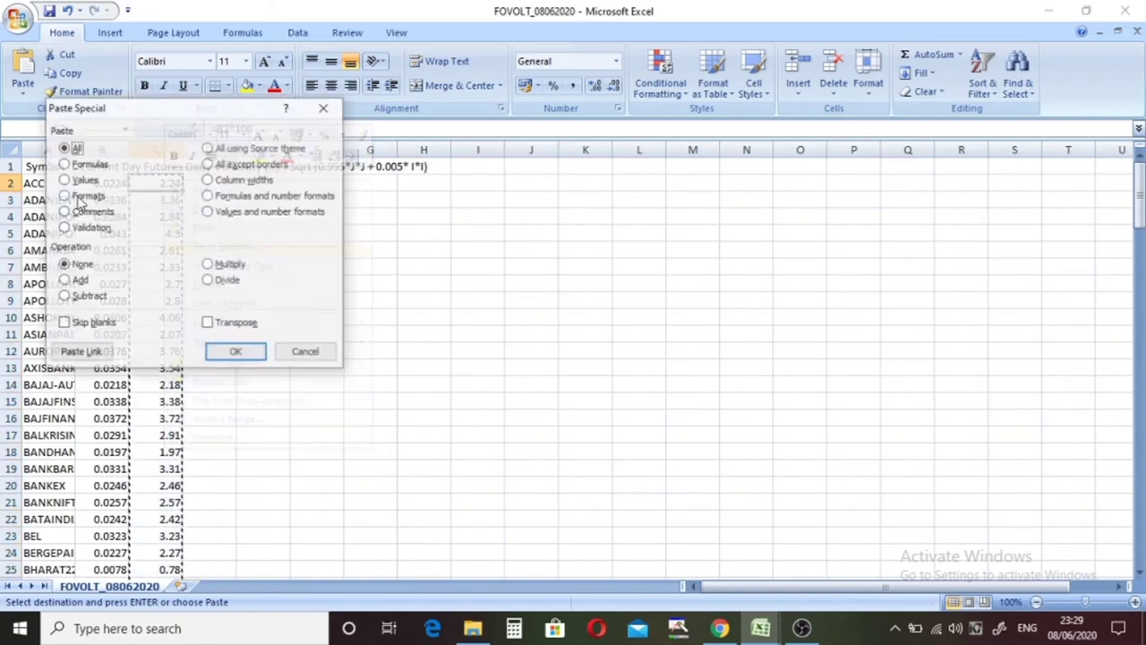
pyautogui.click(79, 180)
pyautogui.click(238, 353)
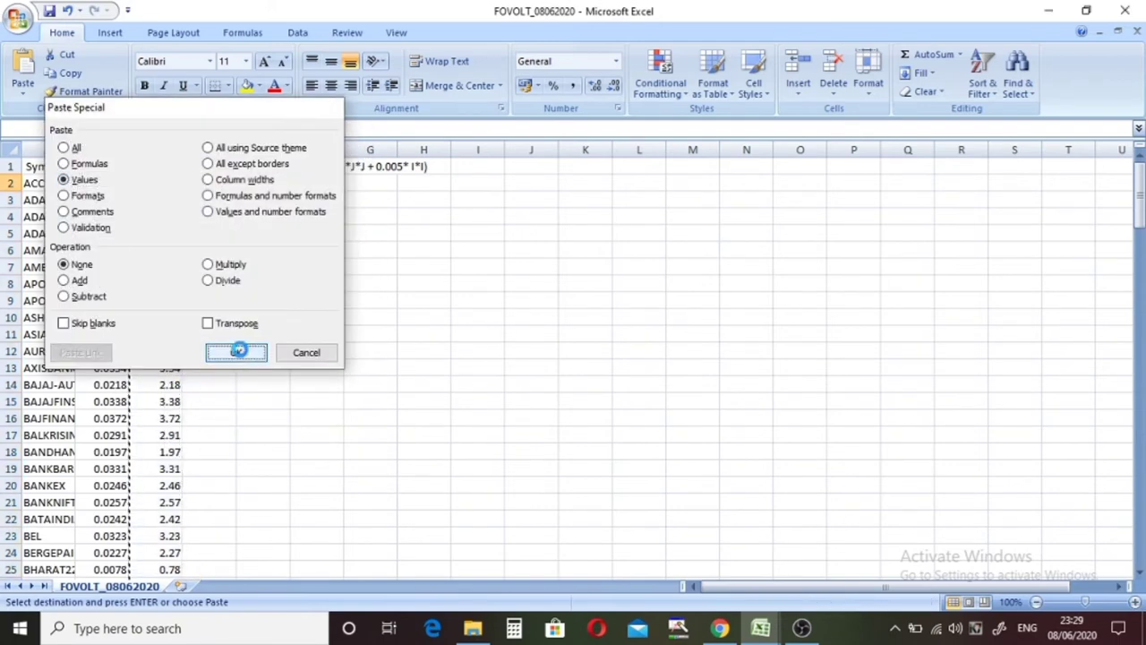
pyautogui.moveTo(719, 628)
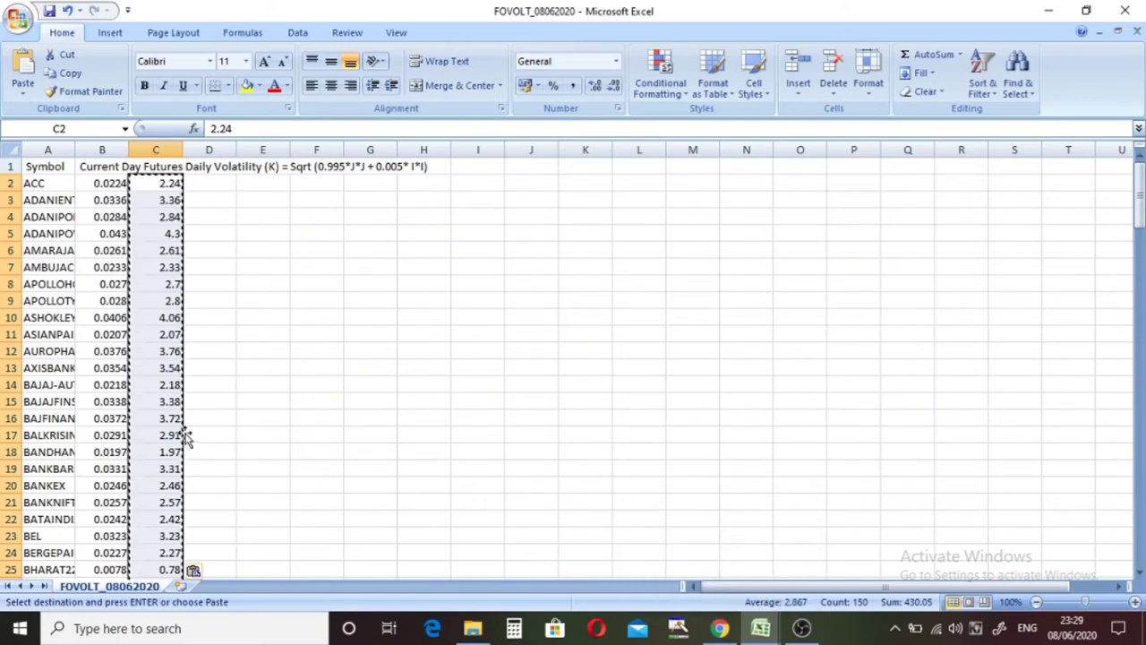
pyautogui.click(170, 401)
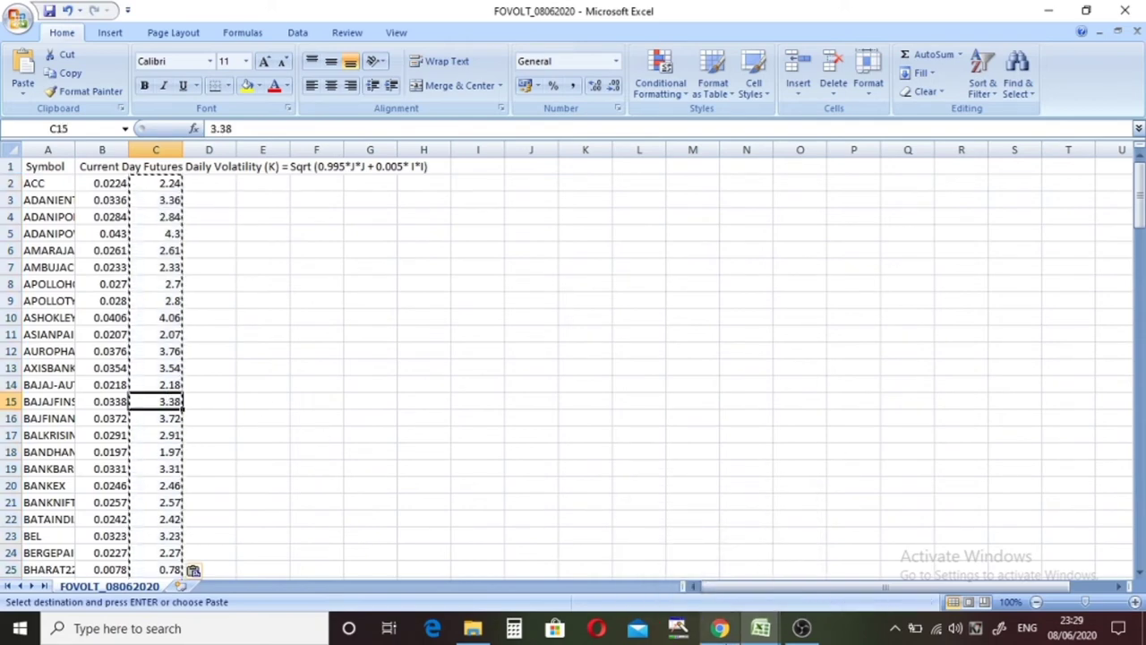
pyautogui.moveTo(719, 627)
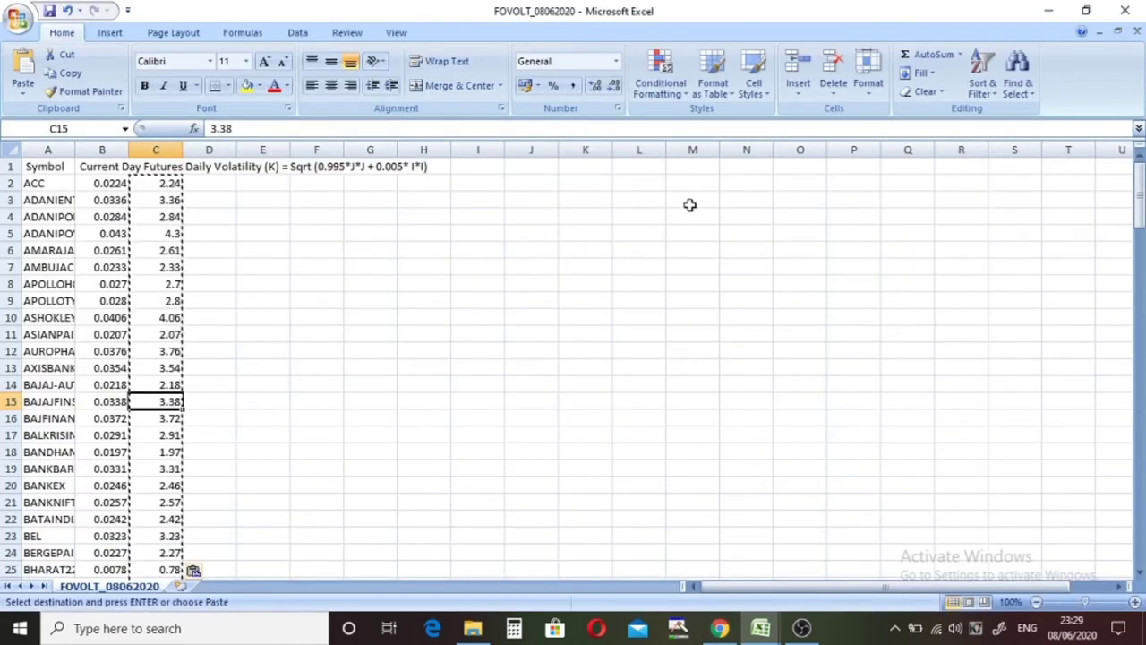
pyautogui.click(690, 251)
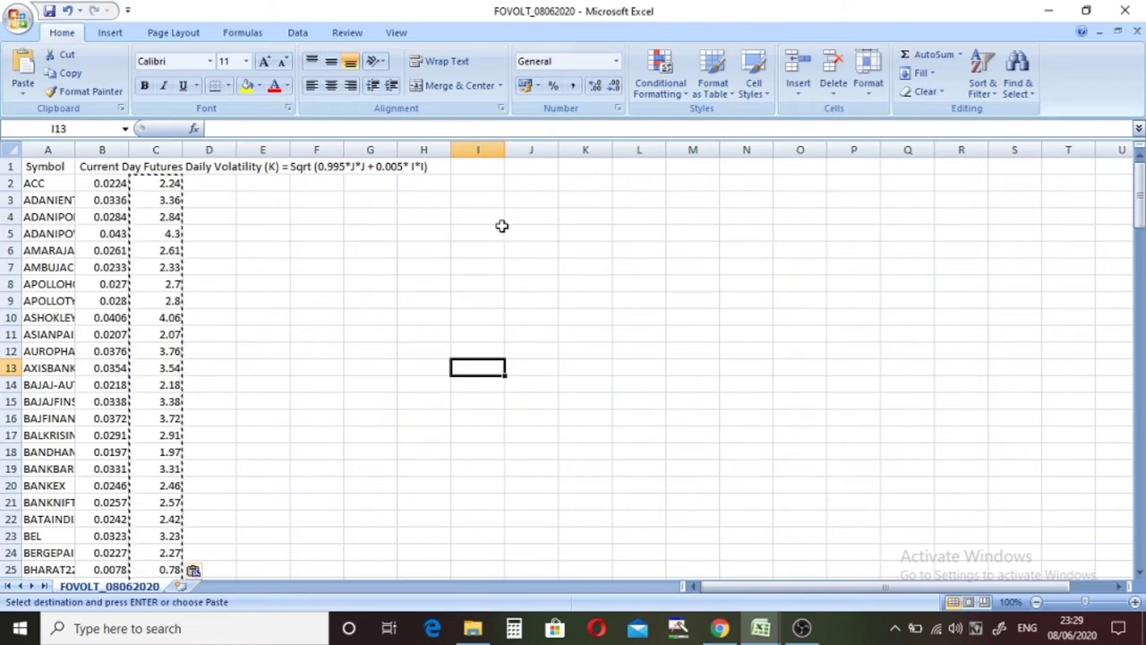
pyautogui.click(746, 317)
pyautogui.click(371, 284)
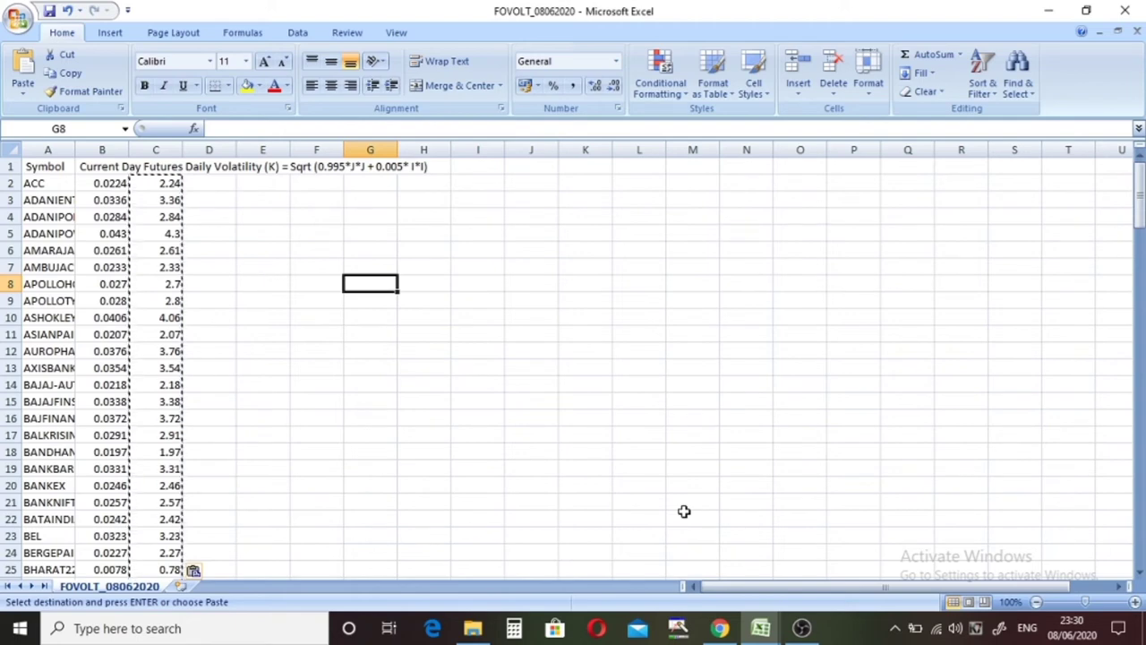
pyautogui.click(439, 463)
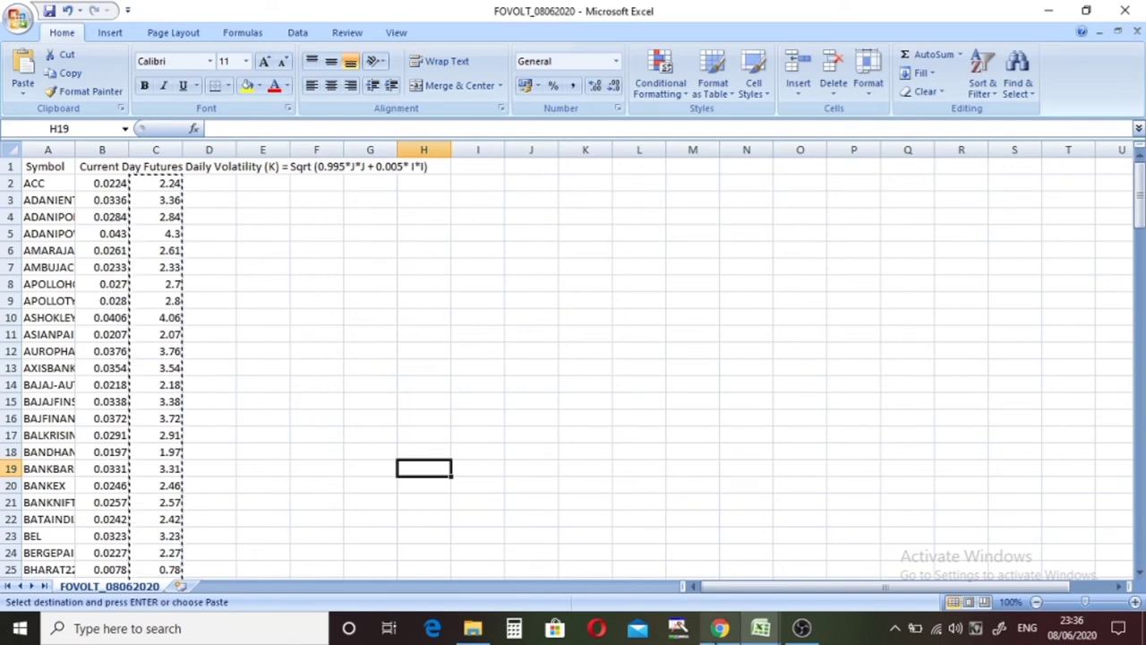
# Switch to the NSE derivatives archives page in Chrome and go back to the previous page
pyautogui.click(720, 628)
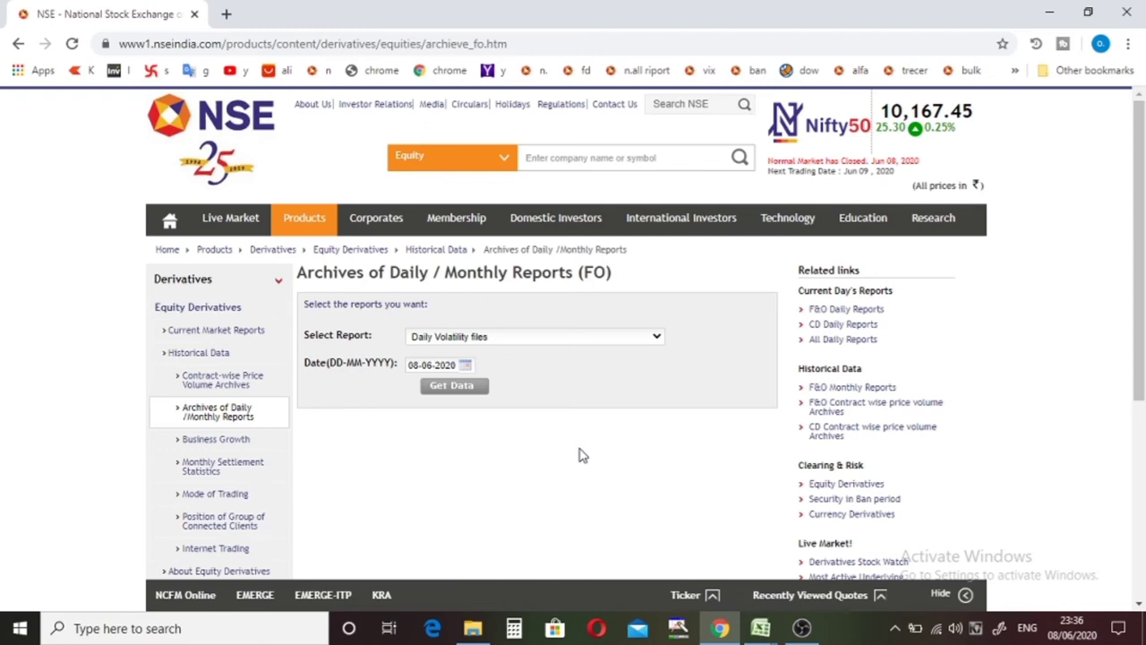
pyautogui.click(14, 44)
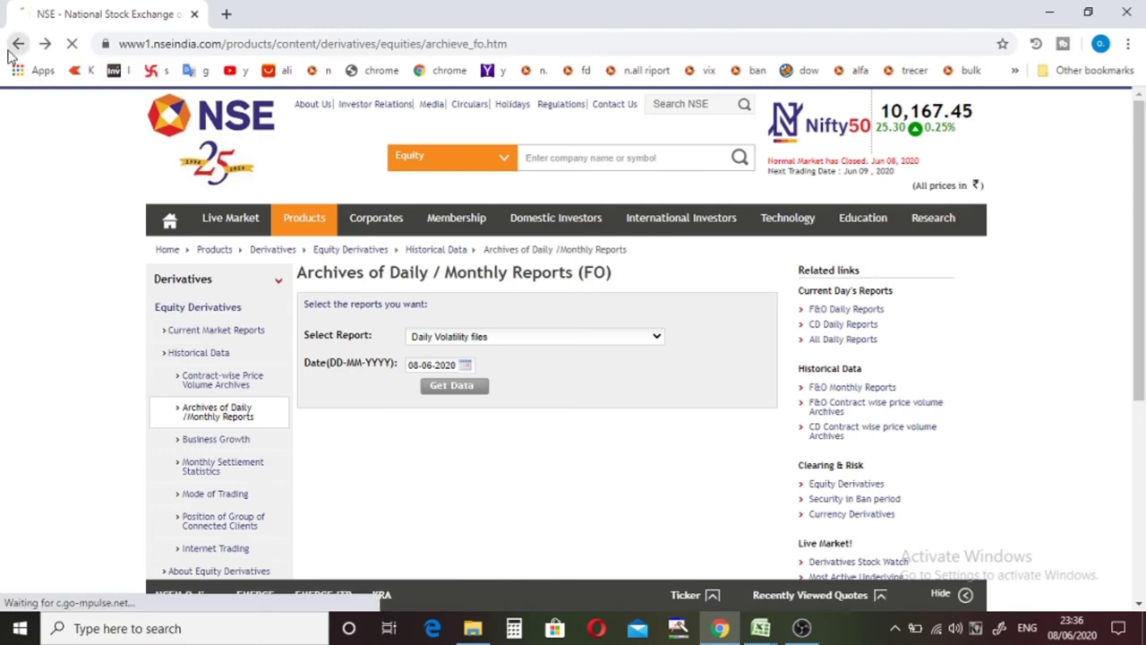